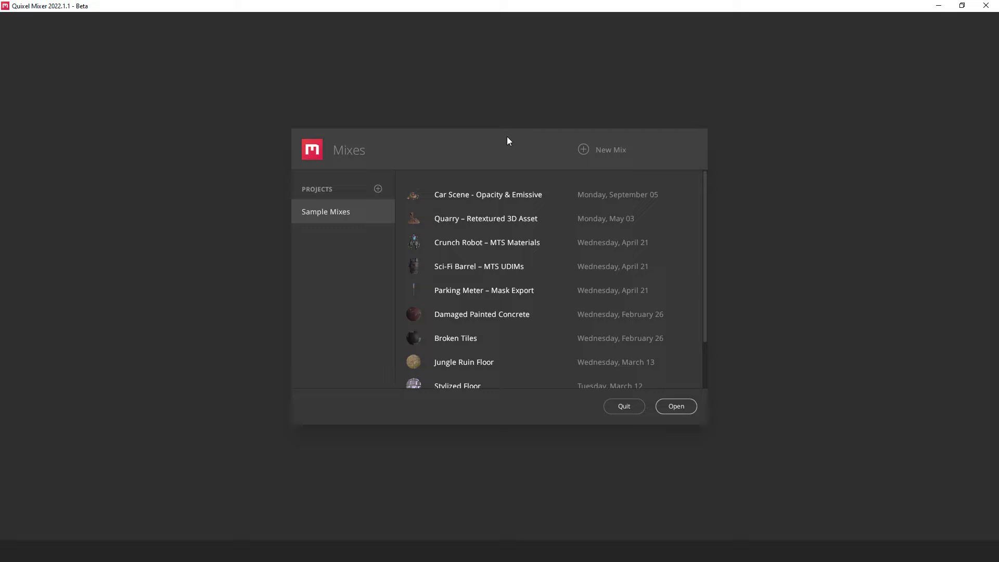
Step: Create a new 4096 px Quixel Mixer mix named Mix1
{"action": "left_click", "coordinate": [613, 151]}
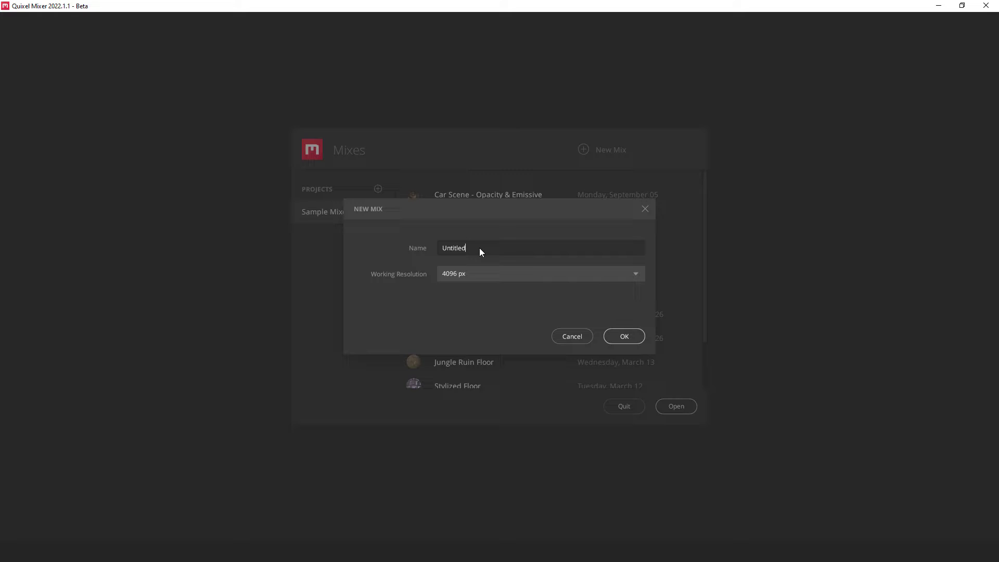
{"action": "type", "text": "Mix1"}
{"action": "left_click", "coordinate": [625, 336]}
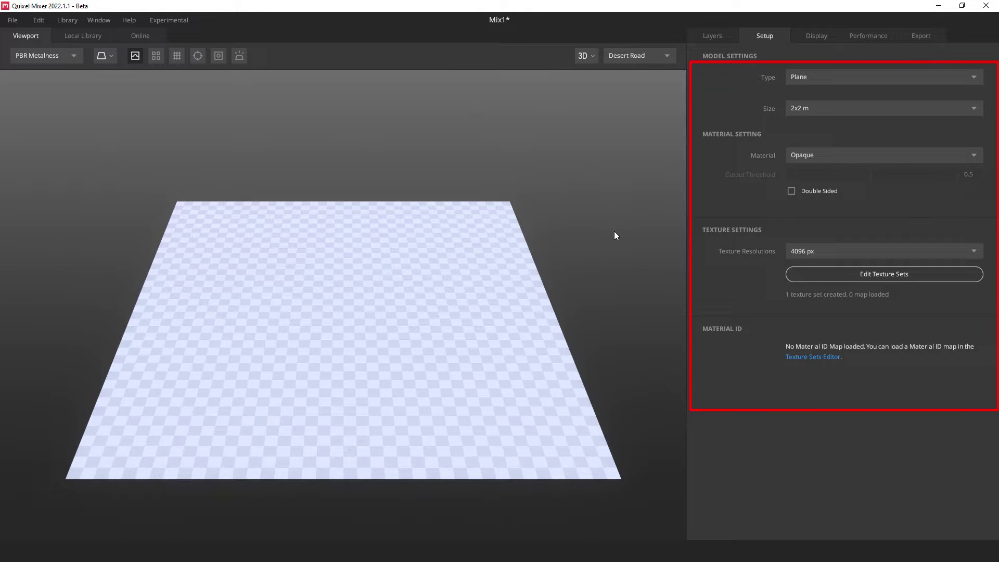
Step: Add a surface layer using Nordic Forest Ground Pine Rocky from the local Ground library
{"action": "left_click", "coordinate": [713, 35]}
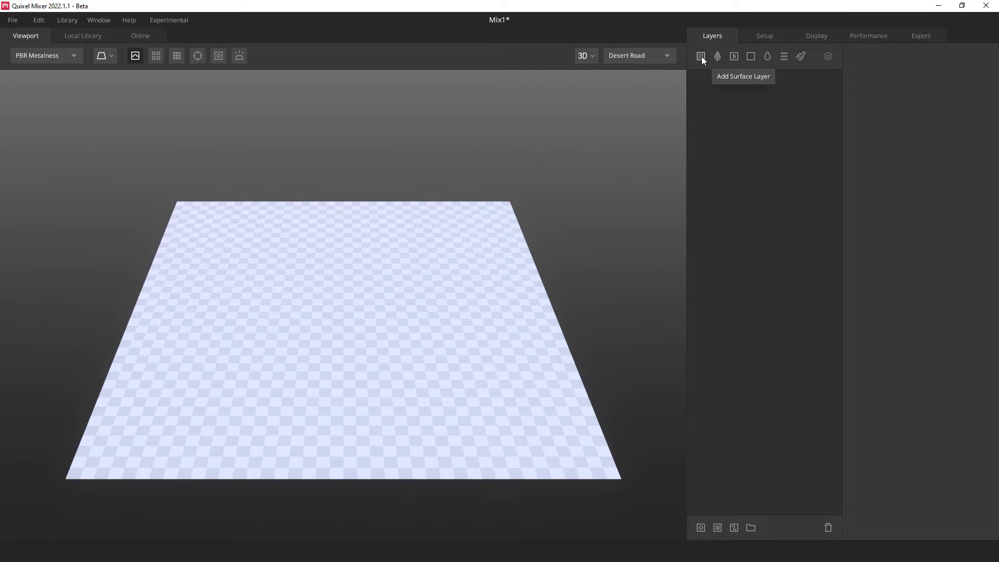
{"action": "left_click", "coordinate": [702, 56]}
{"action": "left_click", "coordinate": [25, 37]}
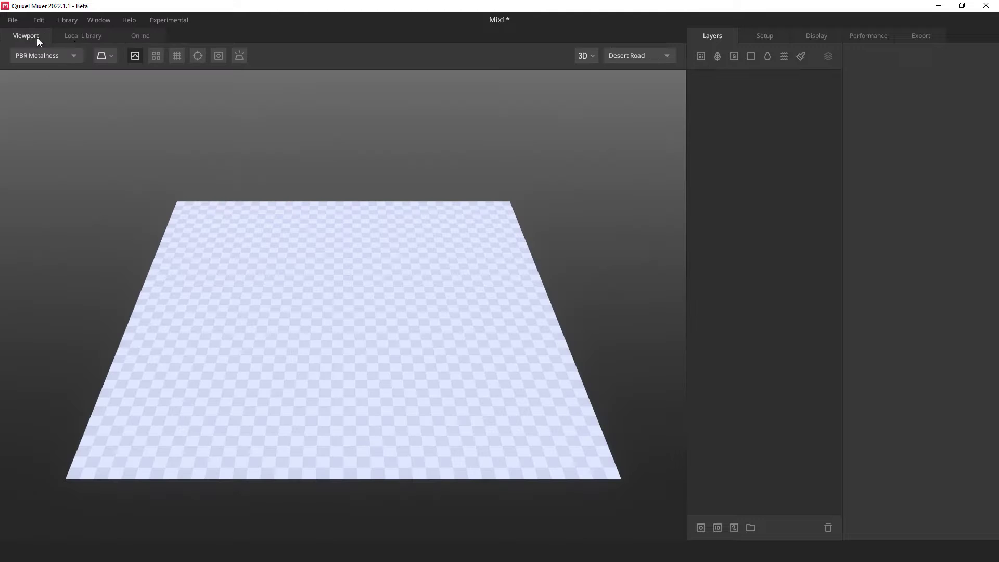
{"action": "left_click", "coordinate": [82, 37]}
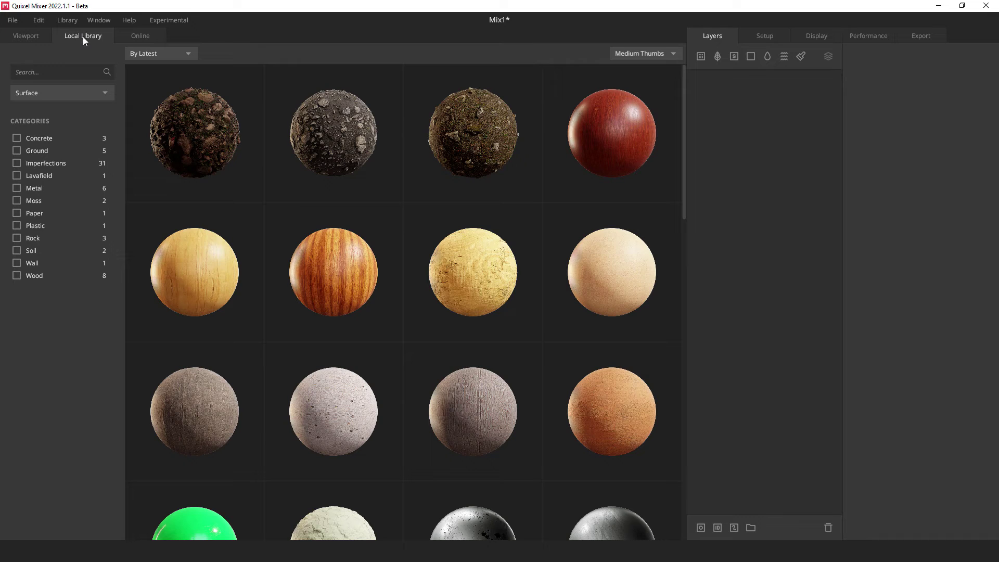
{"action": "left_click", "coordinate": [138, 36]}
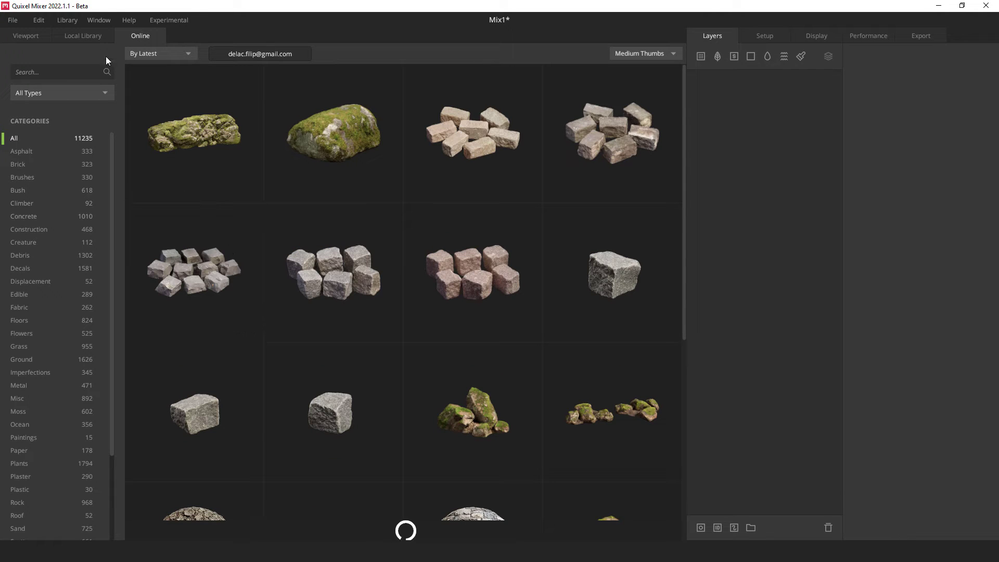
{"action": "left_click", "coordinate": [85, 36]}
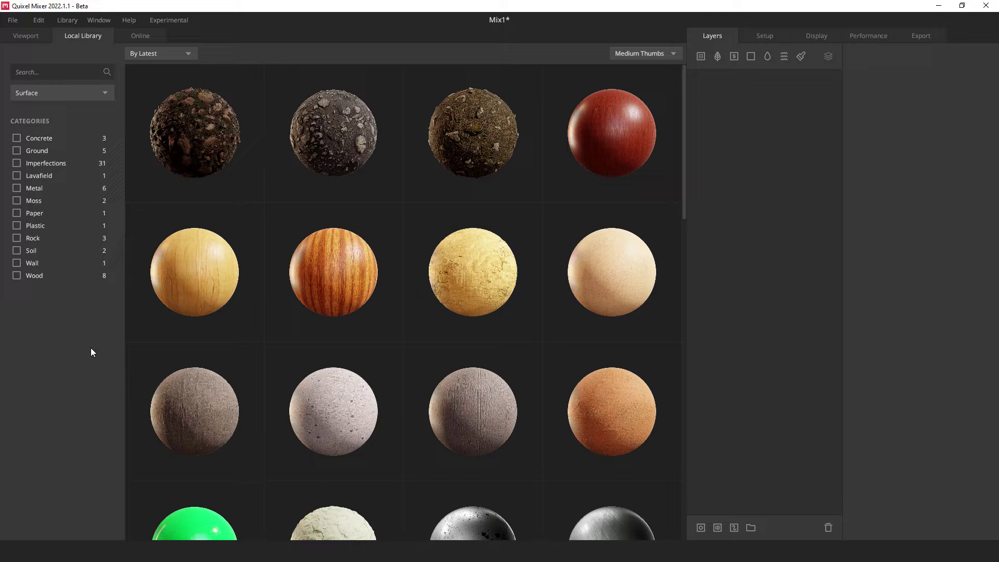
{"action": "left_click", "coordinate": [16, 150]}
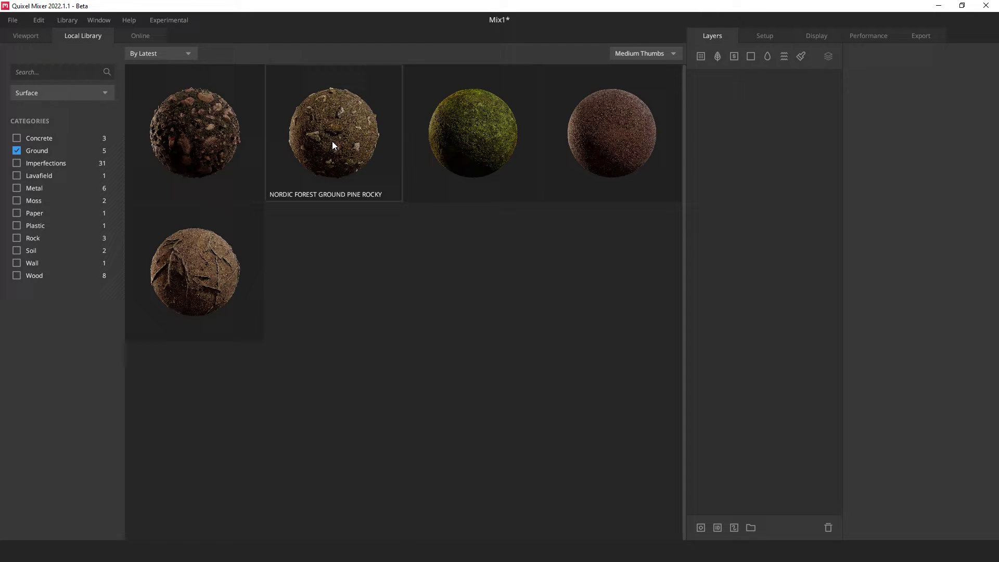
{"action": "left_click", "coordinate": [333, 142]}
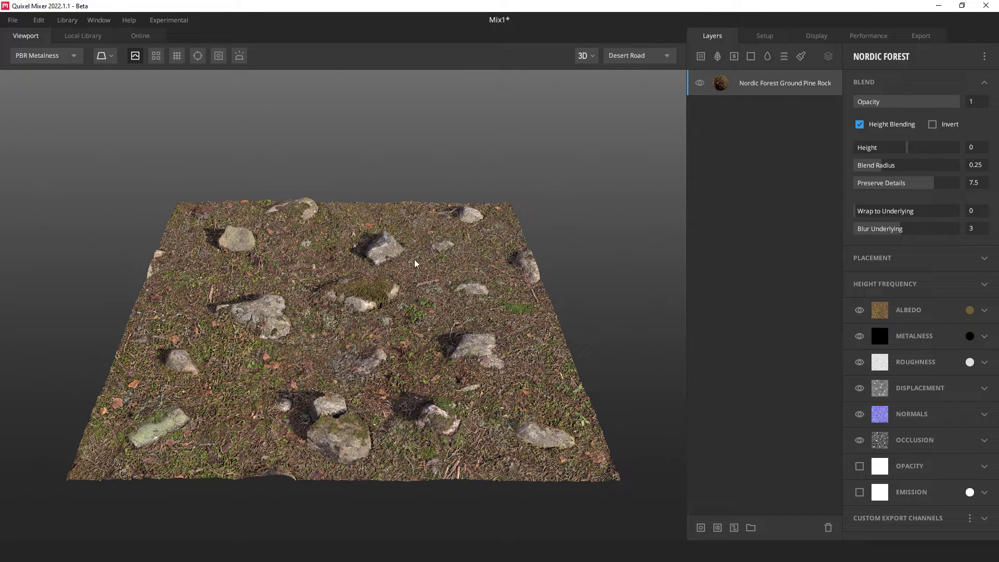
Step: Toggle Preview Displacement off and on, orbit the terrain, and add another surface layer
{"action": "left_click", "coordinate": [136, 58]}
{"action": "left_click", "coordinate": [136, 58]}
{"action": "scroll", "coordinate": [423, 296], "scroll_direction": "up", "scroll_amount": 2}
{"action": "scroll", "coordinate": [445, 274], "scroll_direction": "up", "scroll_amount": 2}
{"action": "scroll", "coordinate": [471, 244], "scroll_direction": "up", "scroll_amount": 3}
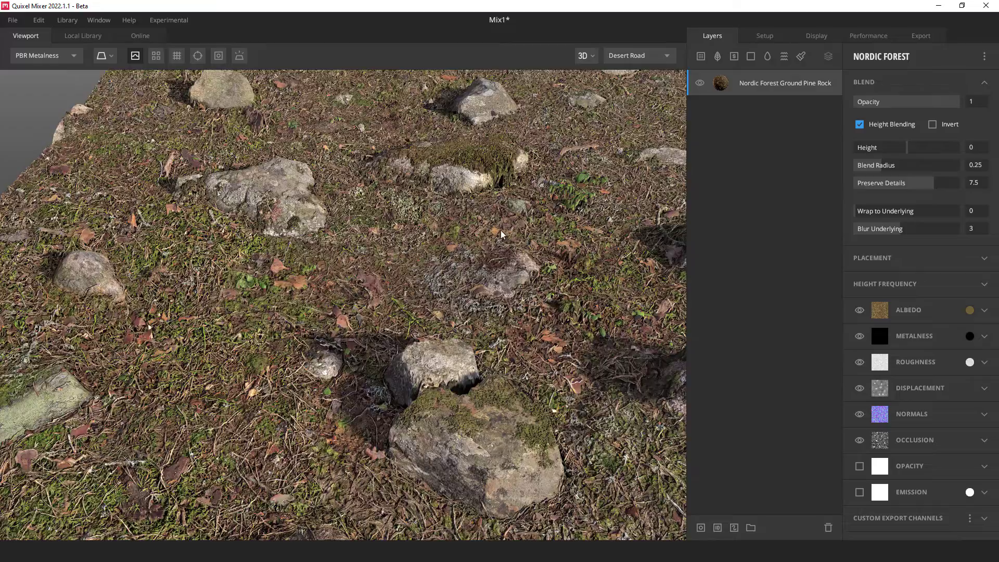
{"action": "scroll", "coordinate": [453, 251], "scroll_direction": "down", "scroll_amount": 2}
{"action": "scroll", "coordinate": [415, 258], "scroll_direction": "down", "scroll_amount": 2}
{"action": "scroll", "coordinate": [373, 267], "scroll_direction": "down", "scroll_amount": 2}
{"action": "left_click_drag", "start_coordinate": [373, 268], "coordinate": [453, 219]}
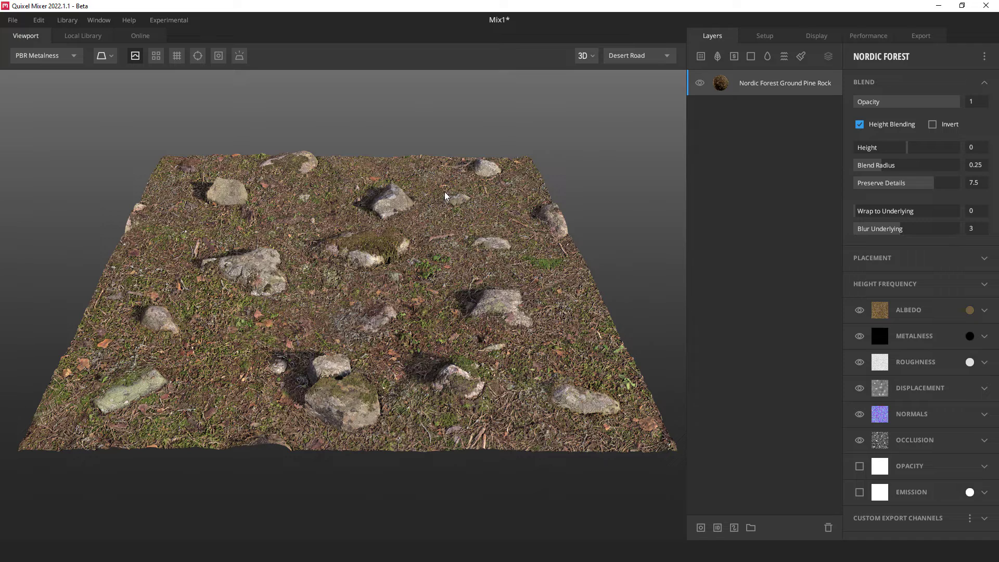
{"action": "left_click", "coordinate": [702, 56]}
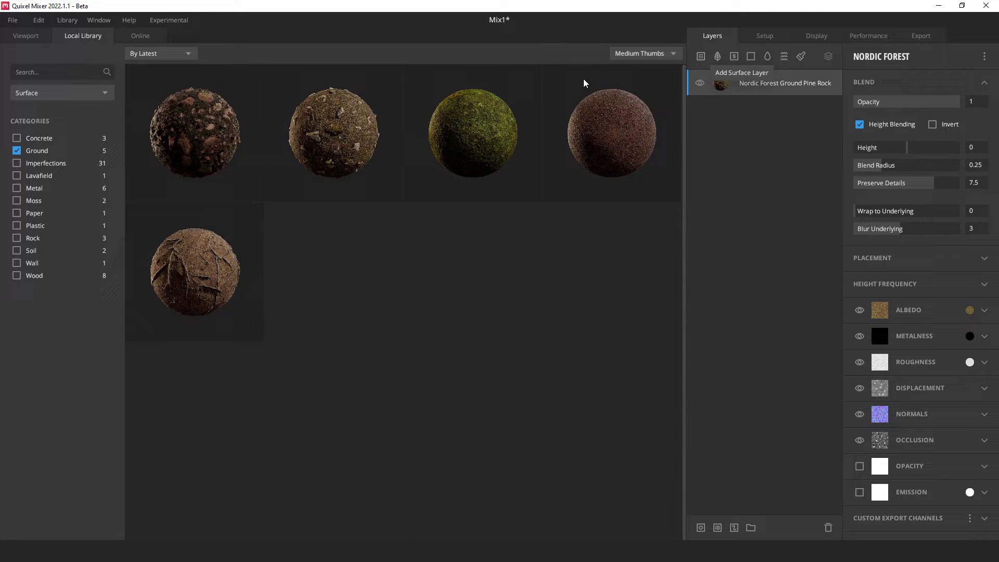
Step: Add Nordic Moss 1X1 M as a layer and lower its blend height
{"action": "left_click", "coordinate": [478, 135]}
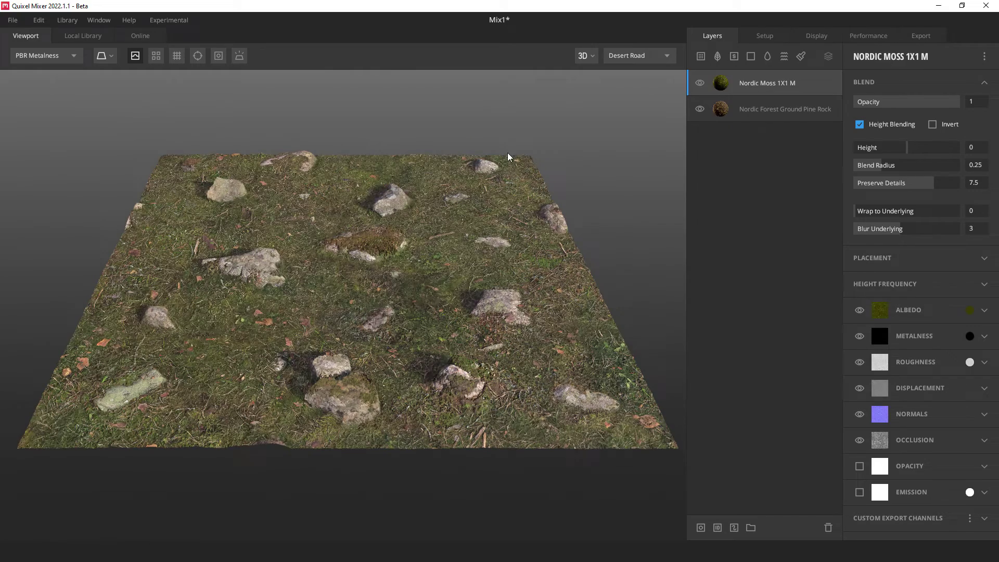
{"action": "mouse_move", "coordinate": [903, 151]}
{"action": "left_mouse_down"}
{"action": "mouse_move", "coordinate": [886, 156]}
{"action": "mouse_move", "coordinate": [908, 150]}
{"action": "mouse_move", "coordinate": [913, 167]}
{"action": "mouse_move", "coordinate": [863, 172]}
{"action": "mouse_move", "coordinate": [892, 167]}
{"action": "left_mouse_up"}
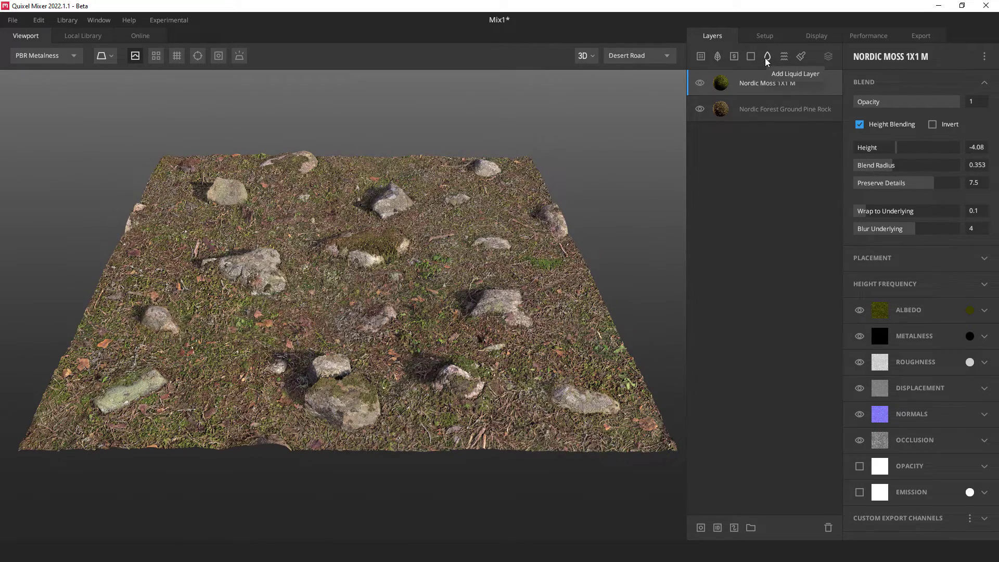
Step: Add a Liquid layer with reduced surface coverage, tuned turbidity, and a wider moist radius
{"action": "left_click", "coordinate": [768, 57]}
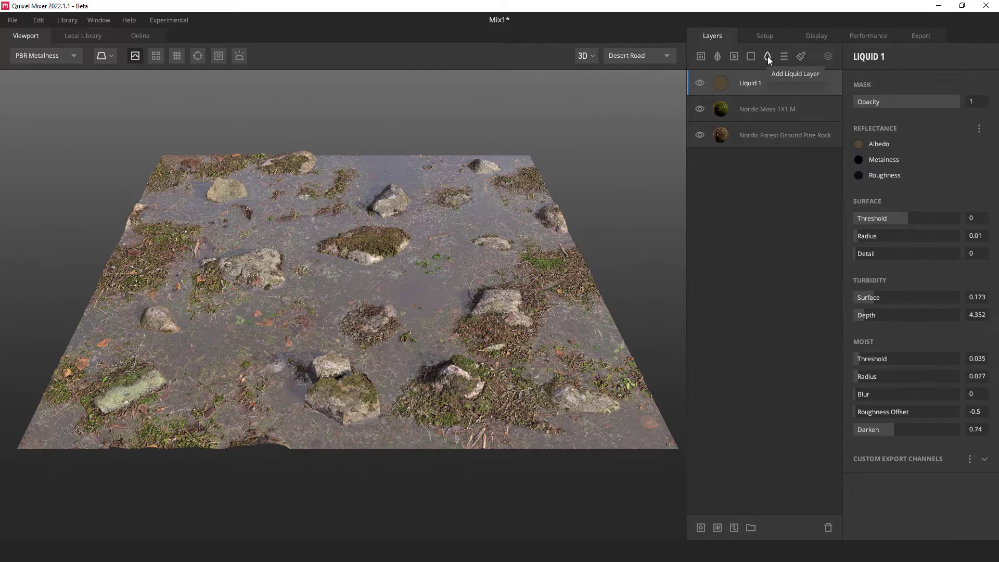
{"action": "mouse_move", "coordinate": [897, 218]}
{"action": "left_mouse_down"}
{"action": "mouse_move", "coordinate": [877, 220]}
{"action": "mouse_move", "coordinate": [899, 222]}
{"action": "mouse_move", "coordinate": [870, 236]}
{"action": "left_mouse_up"}
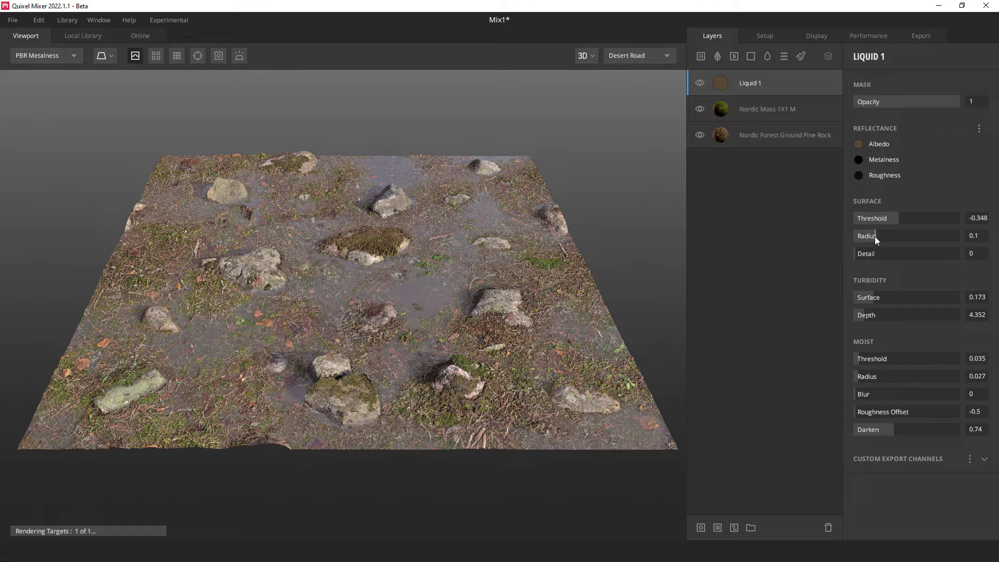
{"action": "mouse_move", "coordinate": [875, 301]}
{"action": "left_mouse_down"}
{"action": "mouse_move", "coordinate": [922, 295]}
{"action": "mouse_move", "coordinate": [877, 296]}
{"action": "left_mouse_up"}
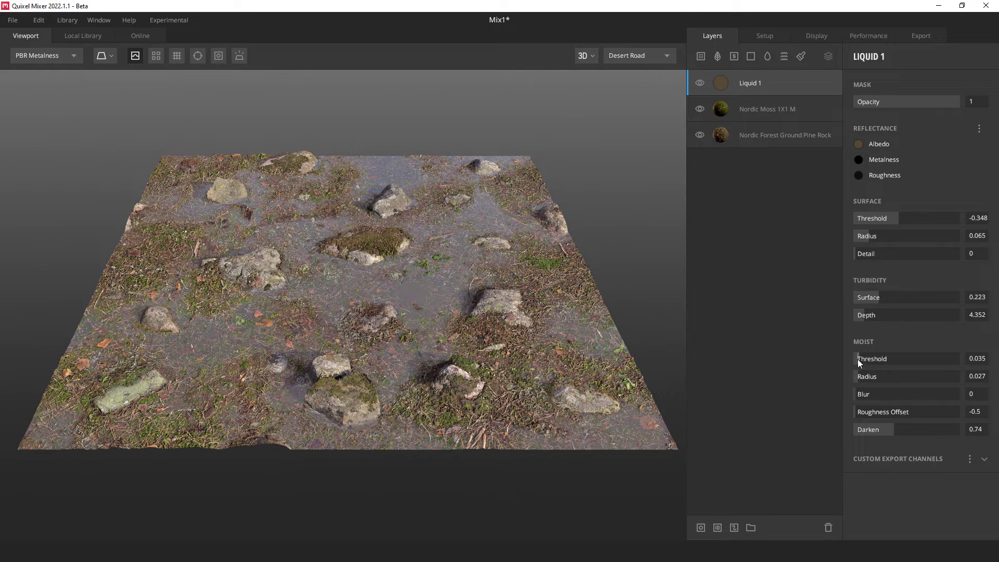
{"action": "left_click_drag", "start_coordinate": [857, 359], "coordinate": [880, 355]}
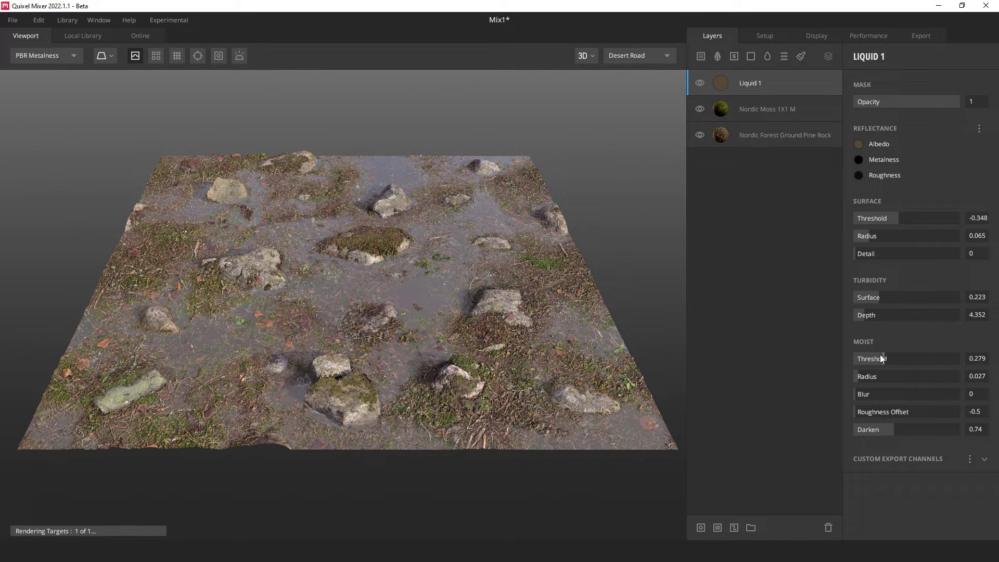
{"action": "left_click_drag", "start_coordinate": [881, 355], "coordinate": [889, 353]}
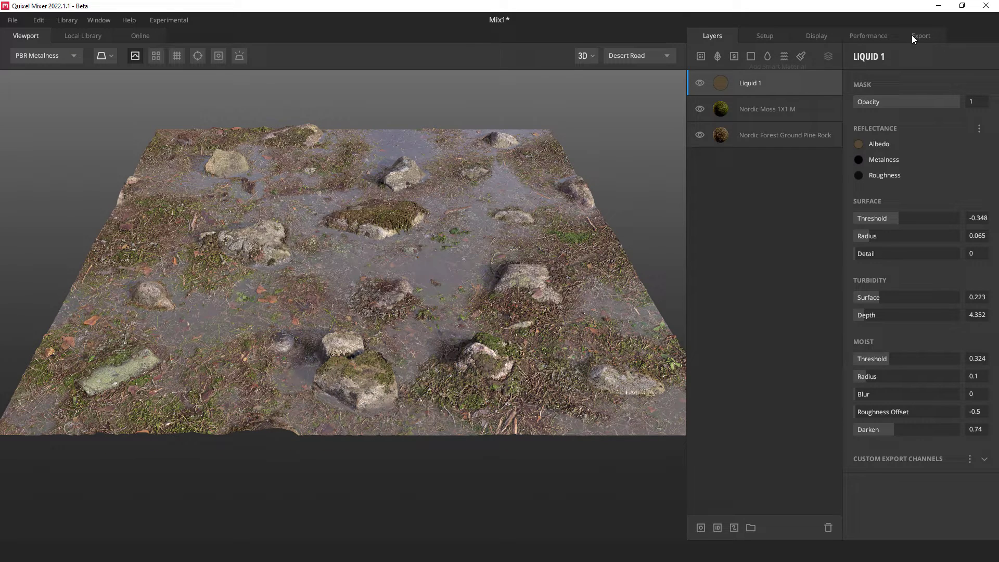
Step: Export Mix1's Albedo, Roughness, Normal, Displacement and AO maps to disk
{"action": "left_click", "coordinate": [917, 35]}
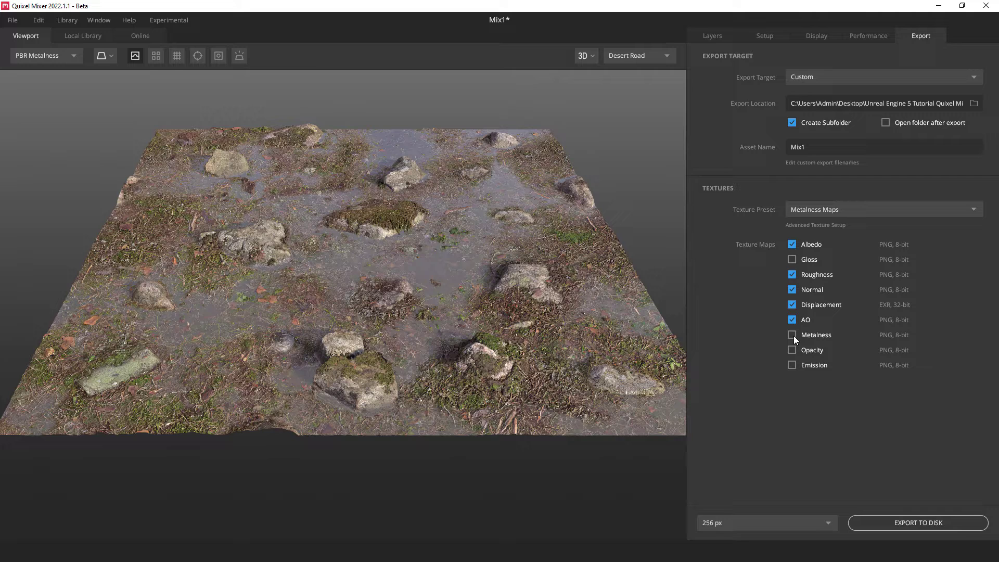
{"action": "left_click", "coordinate": [913, 524]}
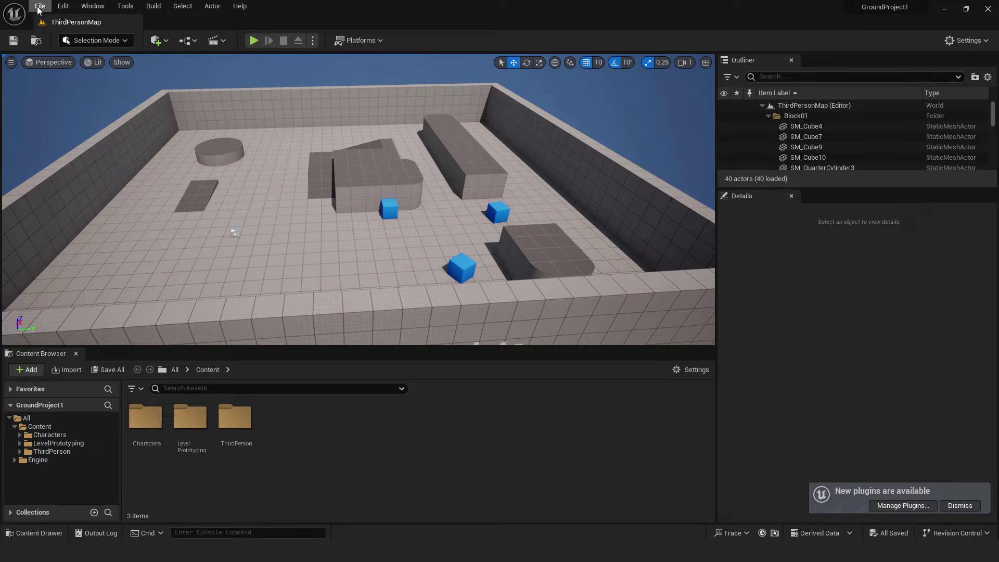
Step: Start a new level from the File menu and pick the Basic template
{"action": "left_click", "coordinate": [38, 10]}
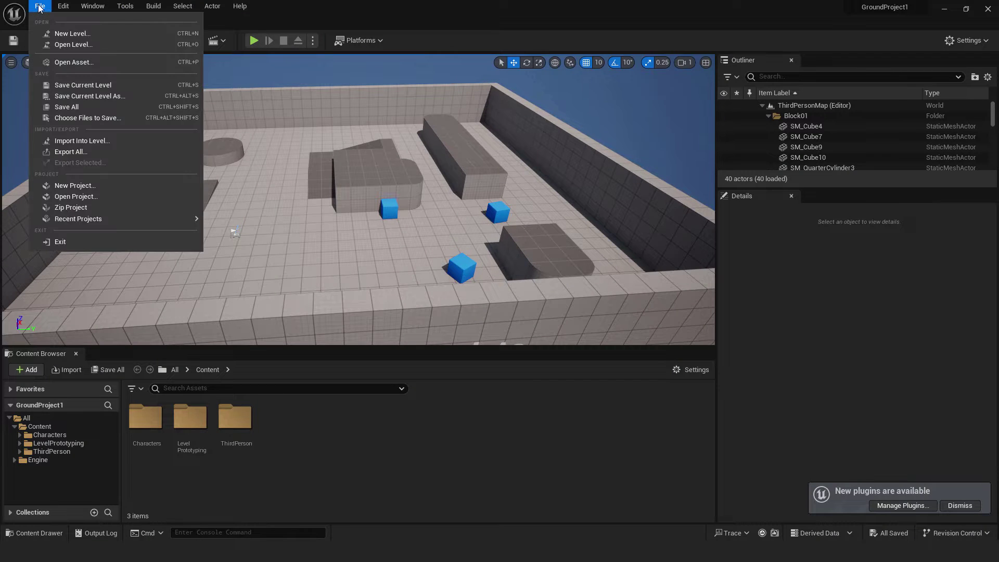
{"action": "left_click", "coordinate": [78, 34]}
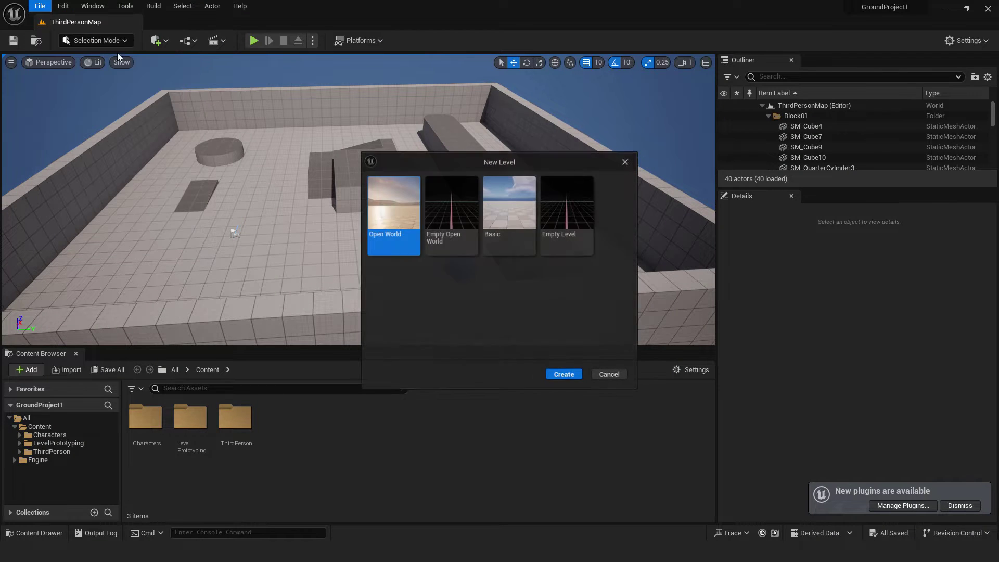
{"action": "left_click", "coordinate": [502, 212]}
Step: Create the Basic level, import the Mix1 texture folder into Content, and save
{"action": "left_click", "coordinate": [552, 377]}
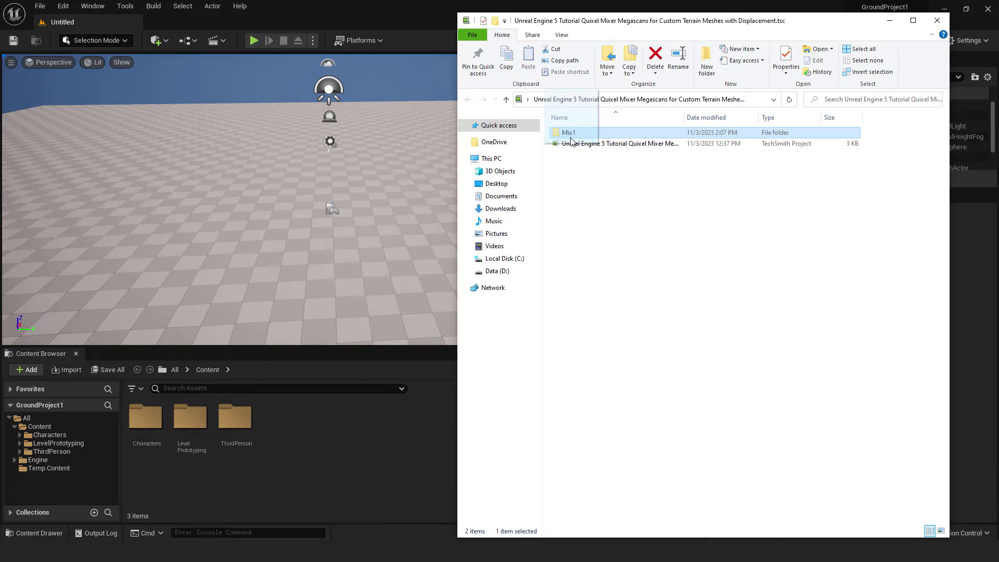
{"action": "left_click_drag", "start_coordinate": [569, 133], "coordinate": [366, 352]}
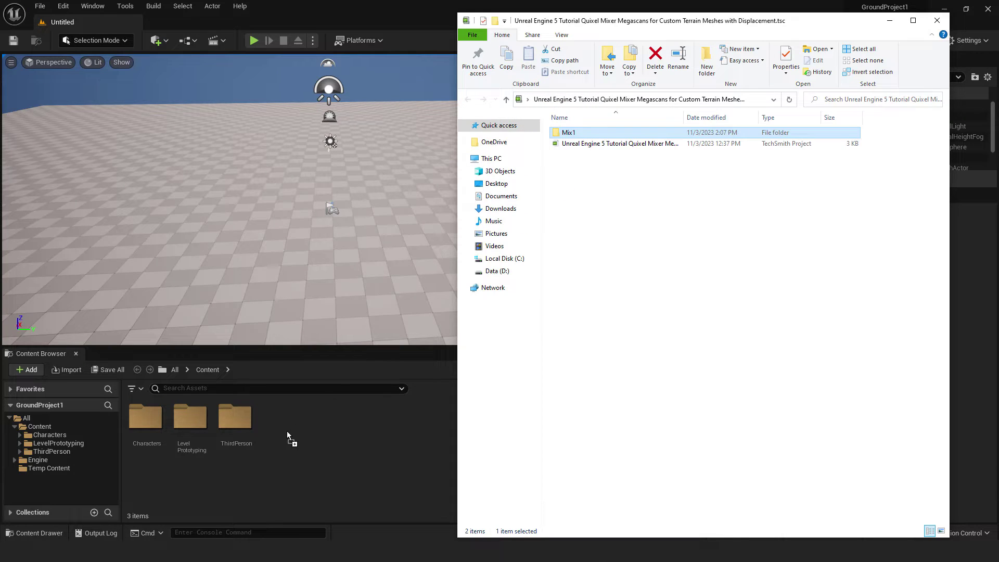
{"action": "left_click_drag", "start_coordinate": [283, 433], "coordinate": [284, 434]}
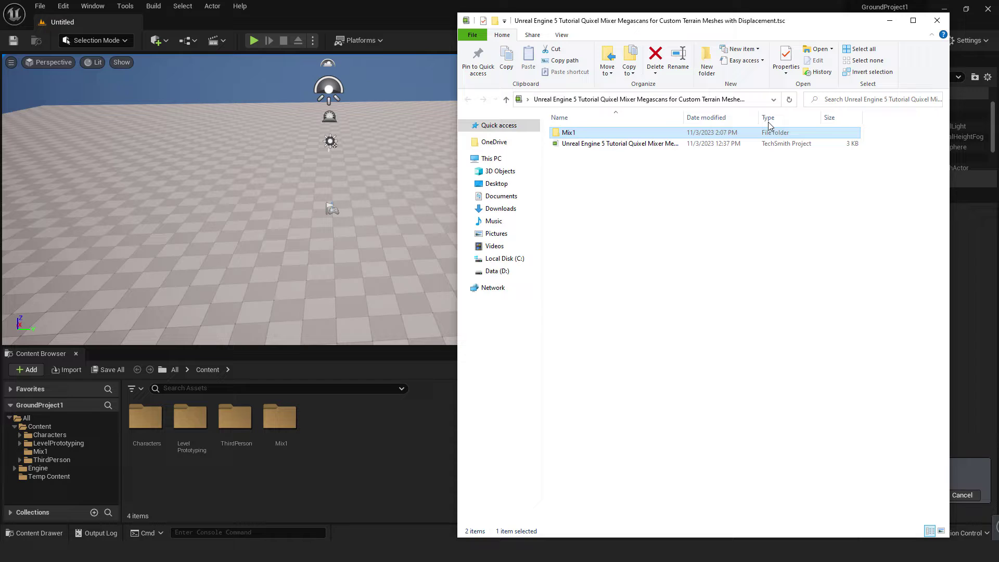
{"action": "left_click", "coordinate": [889, 20]}
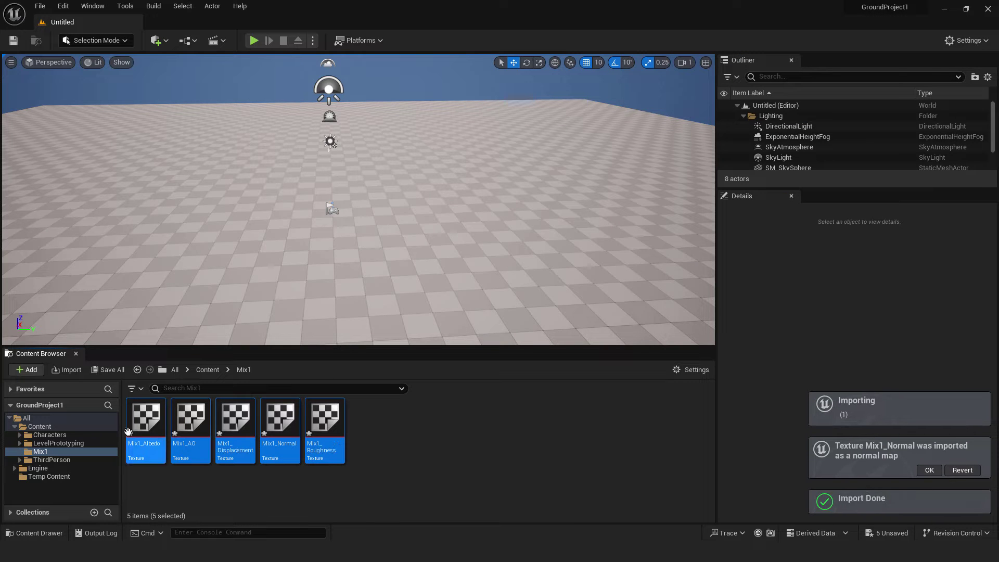
{"action": "key", "text": "ctrl+s"}
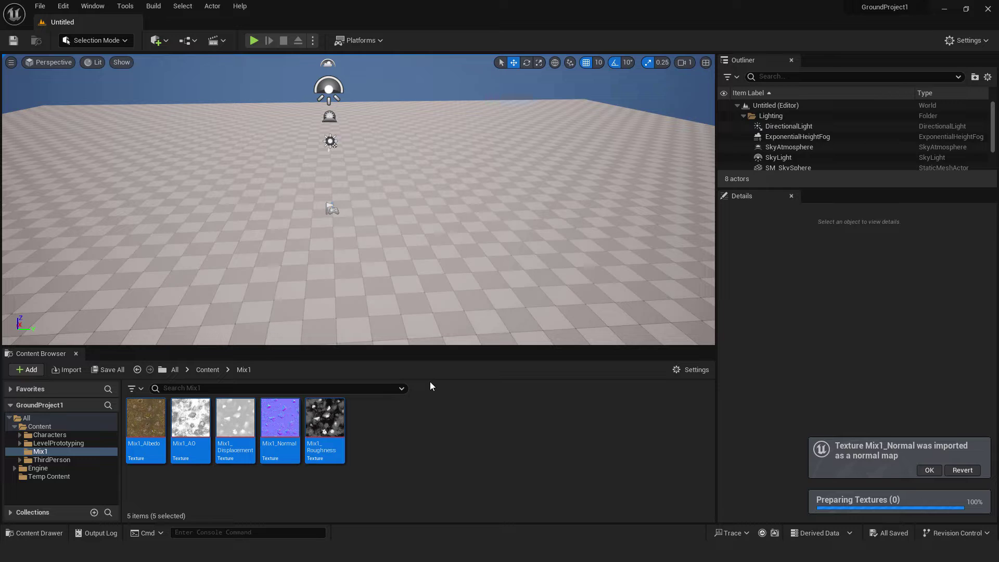
Step: Create a new material named GorundMaterial and open it in a full-screen material editor
{"action": "right_click", "coordinate": [430, 385]}
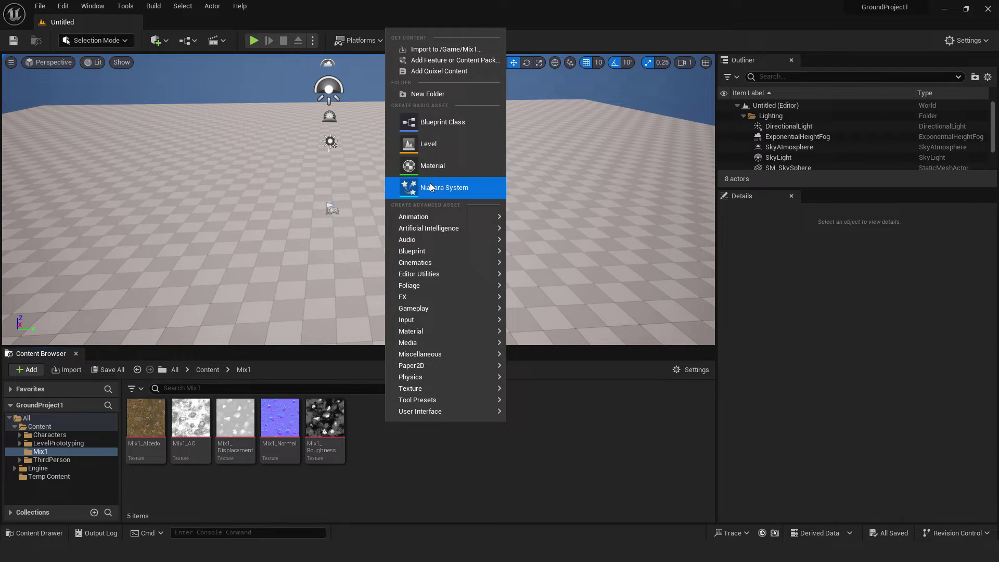
{"action": "left_click", "coordinate": [430, 167]}
{"action": "key", "text": "Return"}
{"action": "type", "text": "GorundMaterial"}
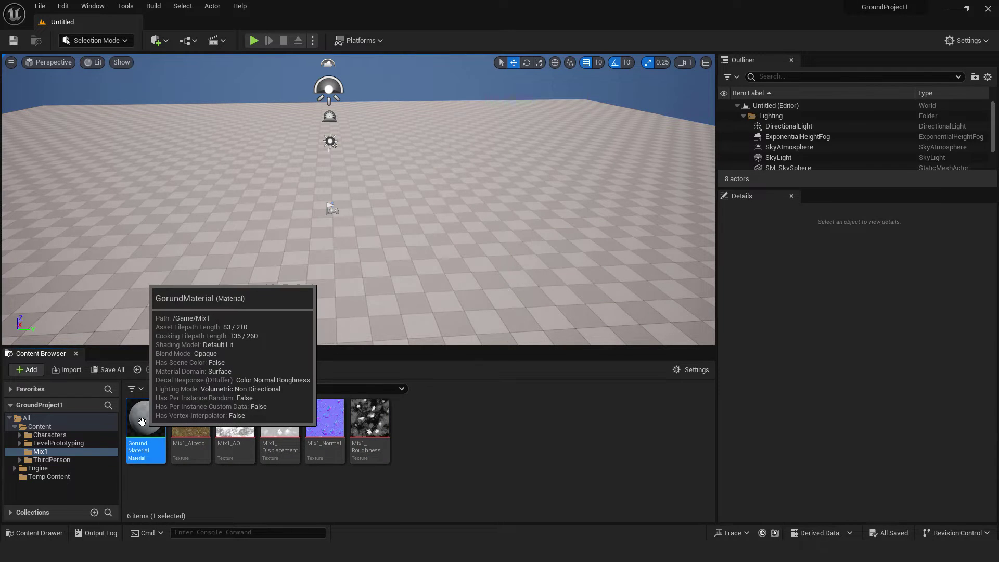
{"action": "double_click", "coordinate": [146, 422]}
{"action": "double_click", "coordinate": [313, 40]}
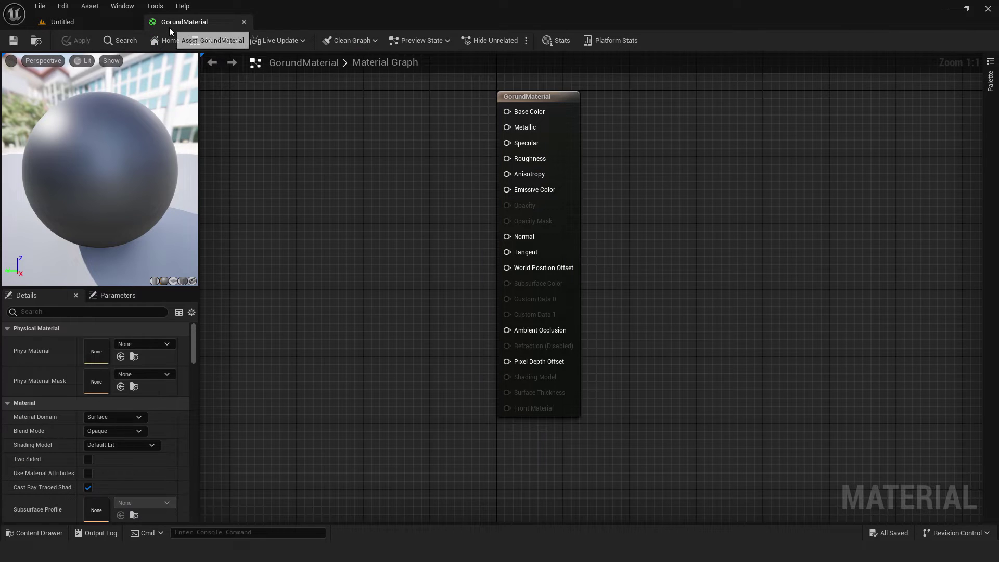
Step: Add the four Mix1 textures as sampler nodes in the GorundMaterial graph
{"action": "key", "text": "ctrl+space"}
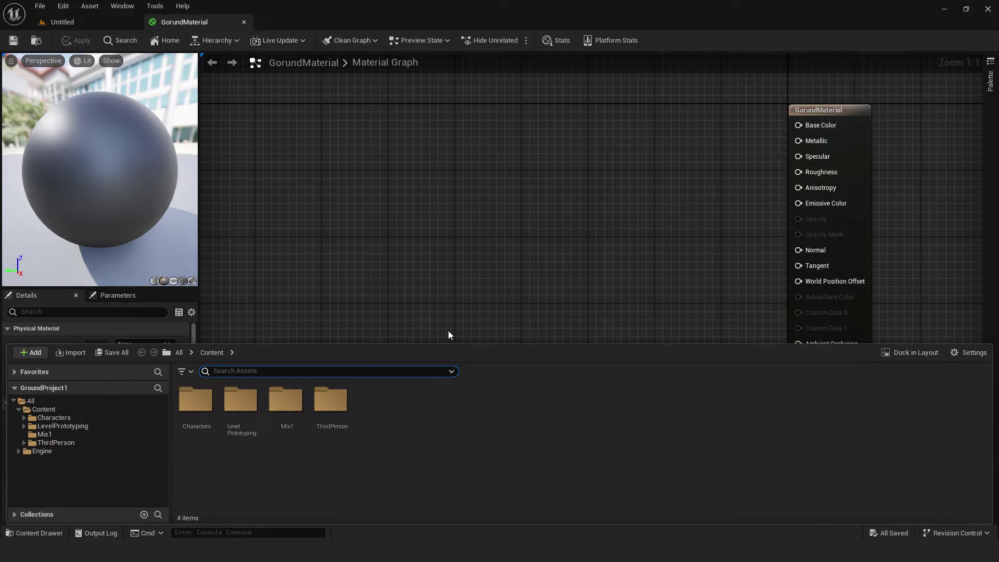
{"action": "double_click", "coordinate": [289, 395]}
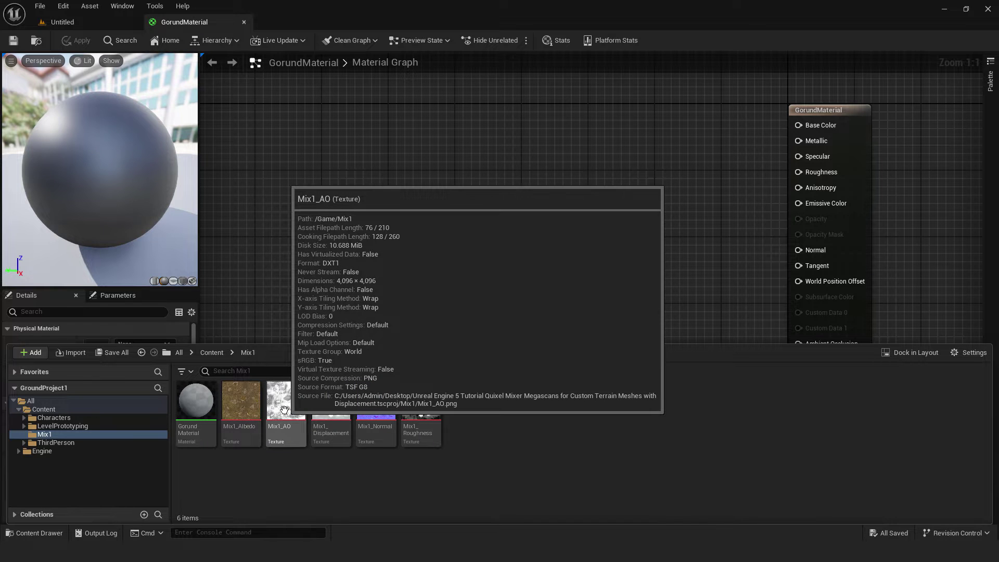
{"action": "left_click", "coordinate": [240, 402]}
{"action": "left_click", "coordinate": [286, 403], "text": "ctrl"}
{"action": "left_click", "coordinate": [376, 403], "text": "ctrl"}
{"action": "left_click", "coordinate": [536, 414], "text": "ctrl"}
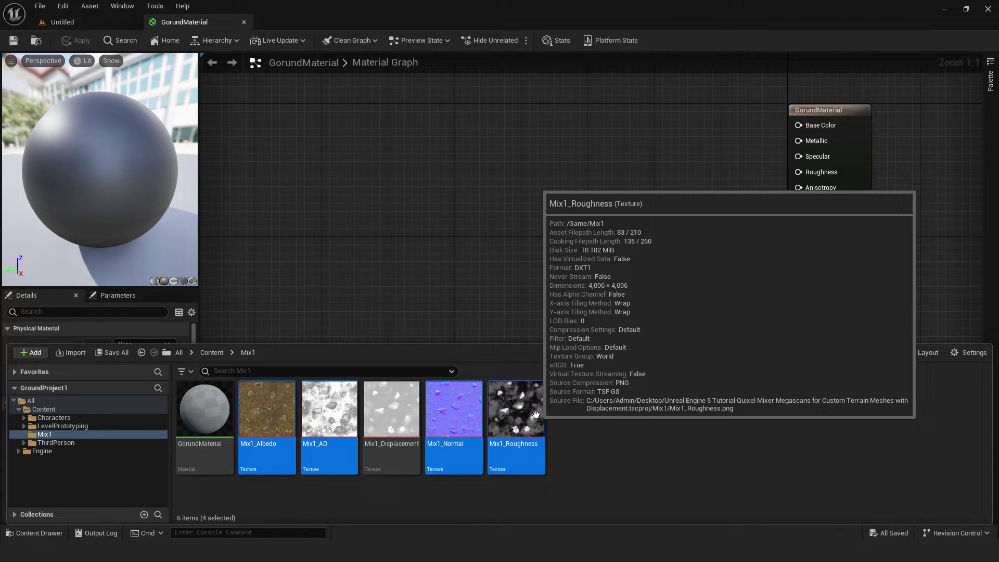
{"action": "left_click_drag", "start_coordinate": [517, 422], "coordinate": [481, 243]}
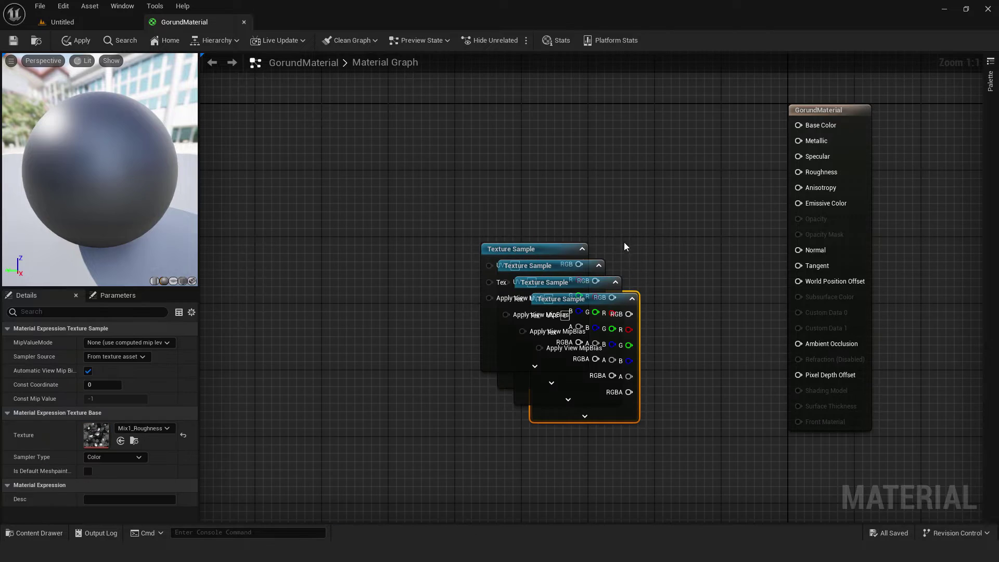
{"action": "scroll", "coordinate": [624, 247], "scroll_direction": "down", "scroll_amount": 2}
Step: Wire the Albedo, Roughness, Normal and AO maps into their matching material inputs
{"action": "left_click_drag", "start_coordinate": [500, 252], "coordinate": [511, 90]}
{"action": "left_click_drag", "start_coordinate": [562, 105], "coordinate": [738, 148]}
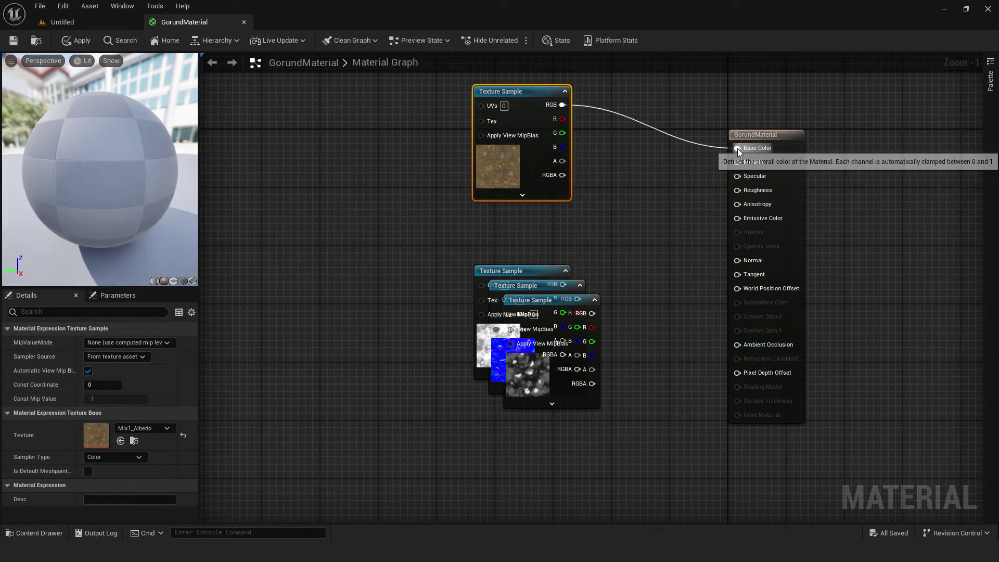
{"action": "left_click_drag", "start_coordinate": [503, 271], "coordinate": [504, 221]}
{"action": "left_click_drag", "start_coordinate": [574, 286], "coordinate": [567, 339]}
{"action": "right_click_drag", "start_coordinate": [667, 360], "coordinate": [648, 289]}
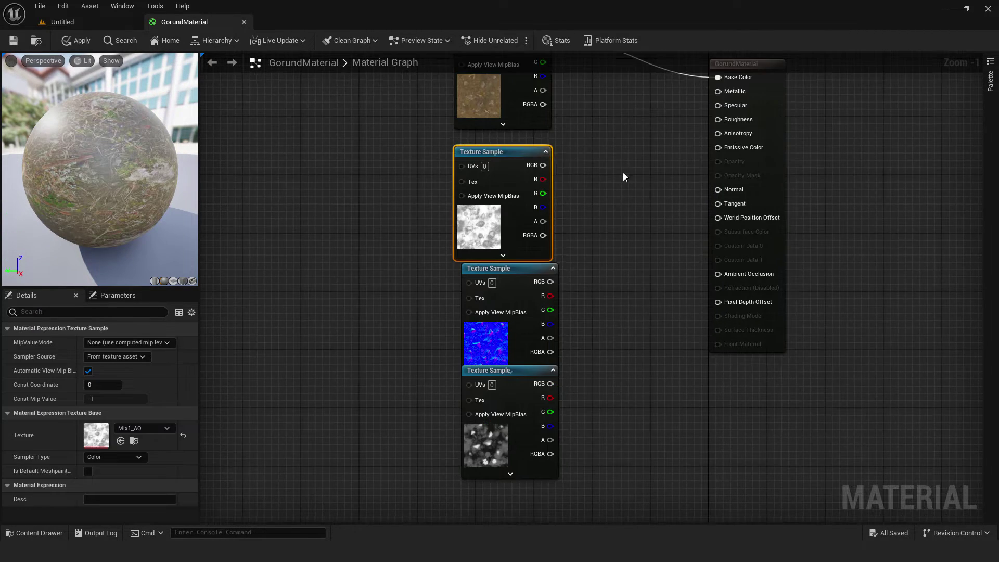
{"action": "right_click_drag", "start_coordinate": [623, 176], "coordinate": [623, 241]}
{"action": "left_click_drag", "start_coordinate": [543, 229], "coordinate": [717, 338]}
{"action": "left_click_drag", "start_coordinate": [500, 216], "coordinate": [638, 405]}
Step: Line the texture samples up in one column and apply the material
{"action": "mouse_move", "coordinate": [500, 332]}
{"action": "left_mouse_down"}
{"action": "mouse_move", "coordinate": [485, 288]}
{"action": "mouse_move", "coordinate": [718, 253]}
{"action": "left_mouse_up"}
{"action": "left_click_drag", "start_coordinate": [549, 448], "coordinate": [717, 184]}
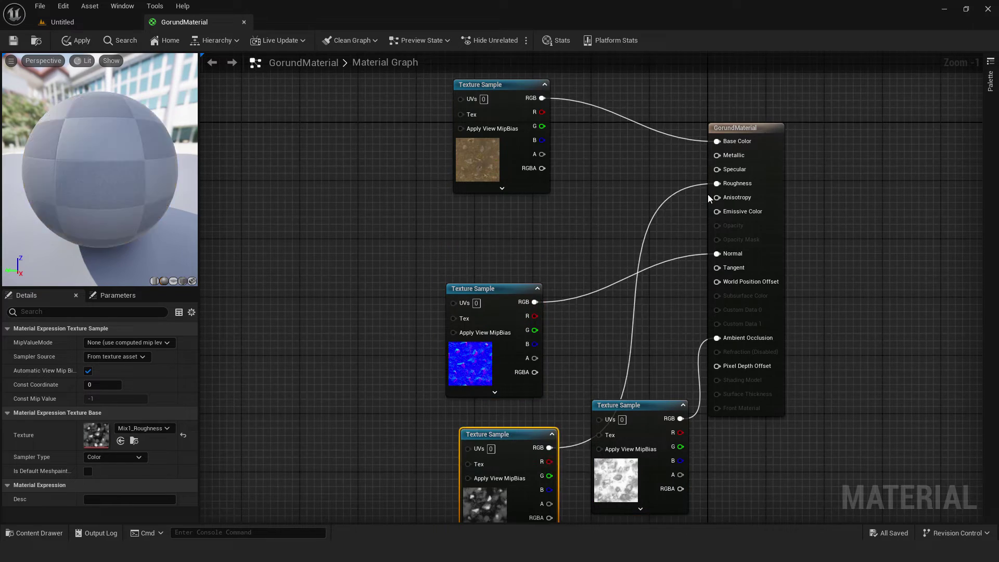
{"action": "scroll", "coordinate": [708, 195], "scroll_direction": "down", "scroll_amount": 1}
{"action": "left_click_drag", "start_coordinate": [507, 391], "coordinate": [476, 105]}
{"action": "left_click_drag", "start_coordinate": [607, 306], "coordinate": [495, 351]}
{"action": "right_click_drag", "start_coordinate": [703, 258], "coordinate": [607, 258]}
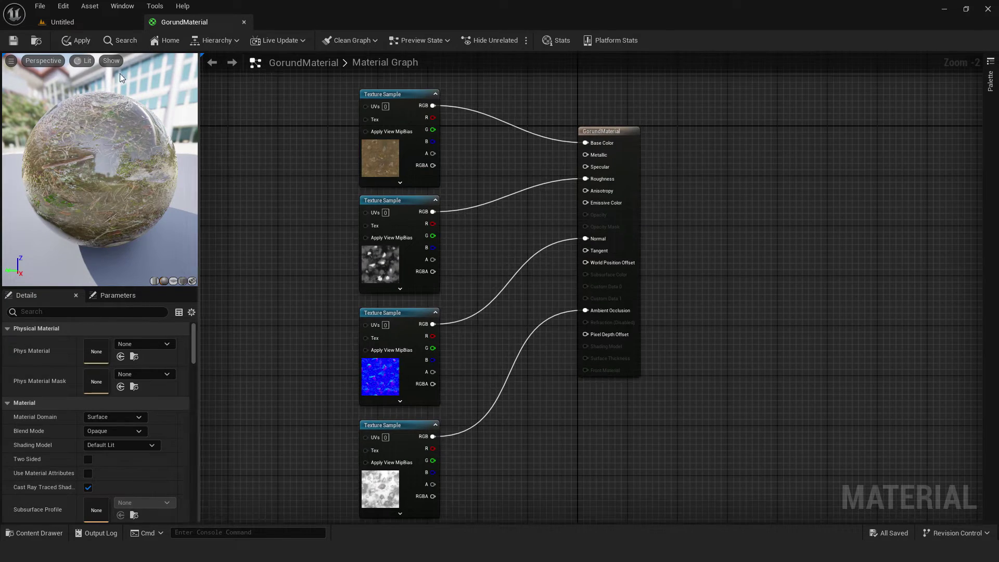
{"action": "left_click", "coordinate": [76, 42]}
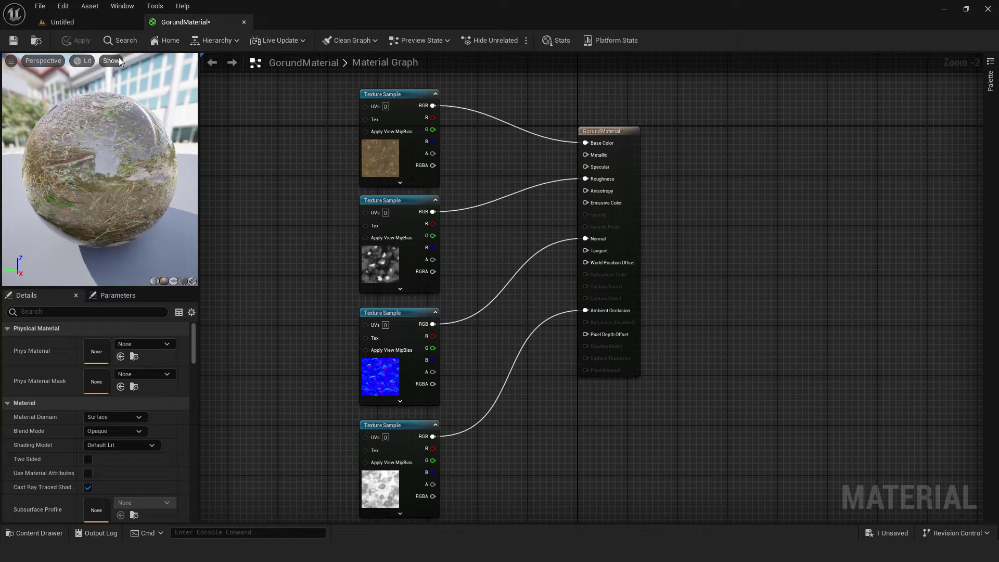
{"action": "left_click", "coordinate": [89, 26]}
Step: Place a Plane shape in the level and frame it in the viewport
{"action": "left_click", "coordinate": [160, 41]}
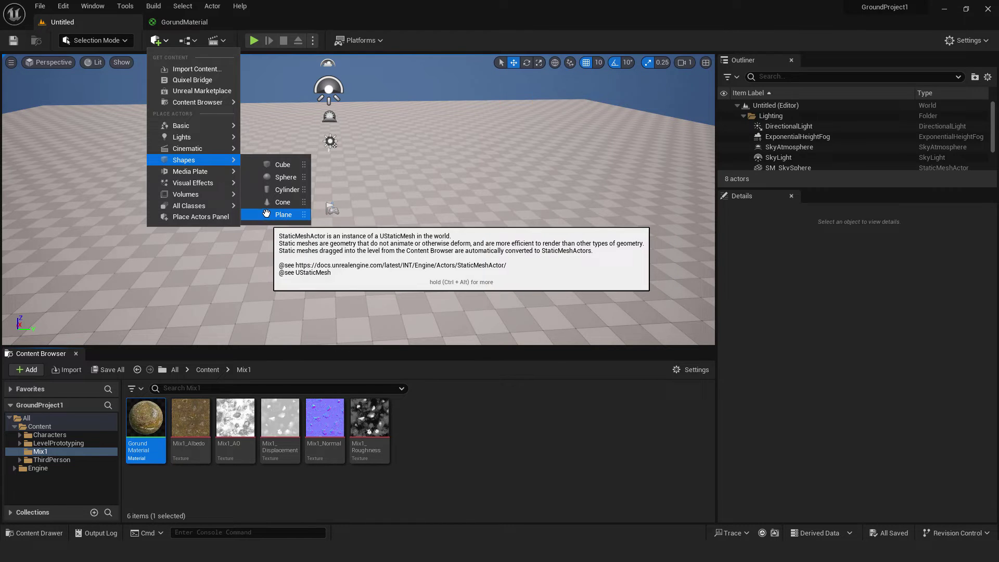
{"action": "left_click_drag", "start_coordinate": [282, 215], "coordinate": [354, 248]}
{"action": "key", "text": "f"}
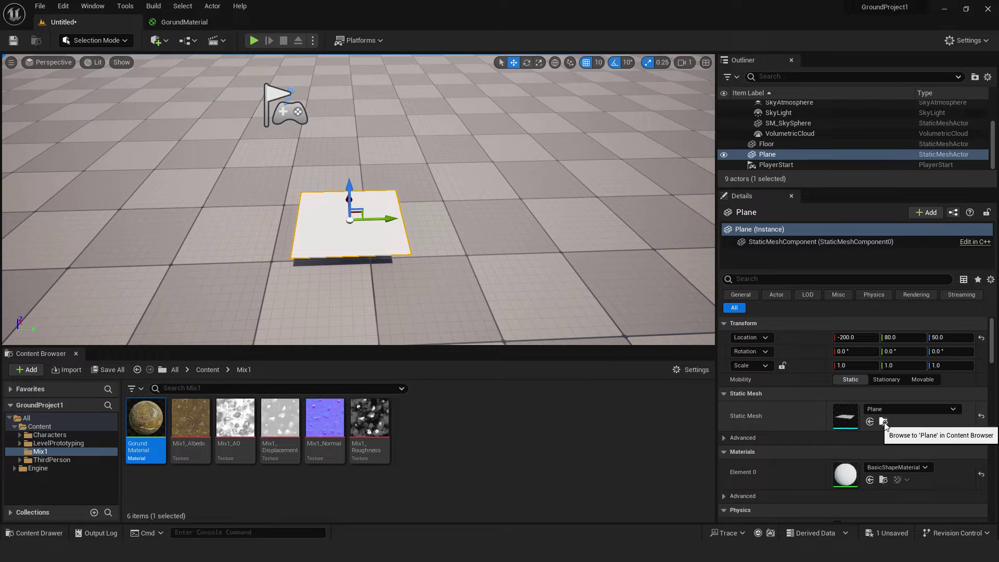
Step: Duplicate the engine Plane mesh as GroundPlane and move it into the Content folder
{"action": "left_click", "coordinate": [884, 422]}
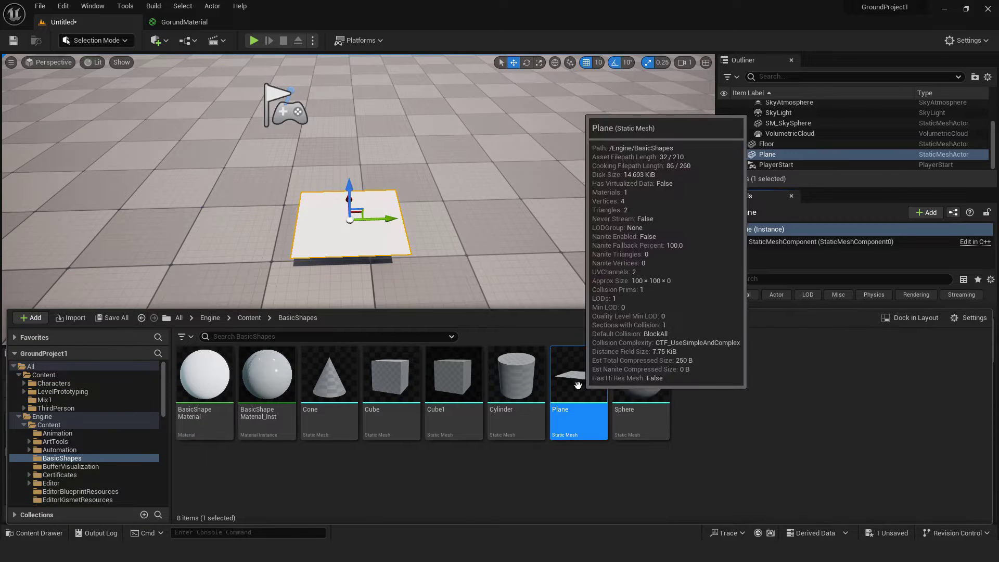
{"action": "key", "text": "ctrl+d"}
{"action": "type", "text": "Ground"}
{"action": "key", "text": "Return"}
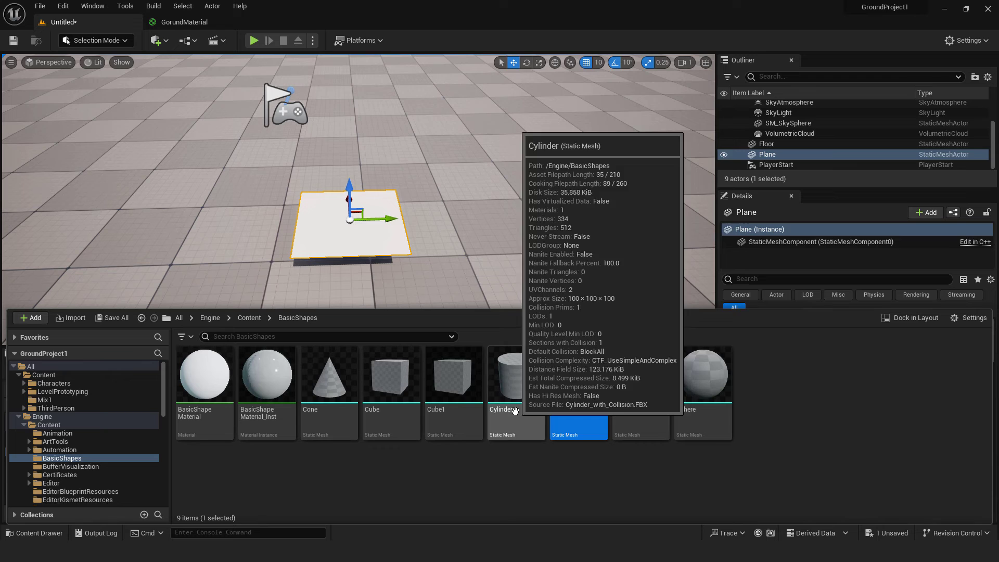
{"action": "left_click_drag", "start_coordinate": [578, 382], "coordinate": [50, 375]}
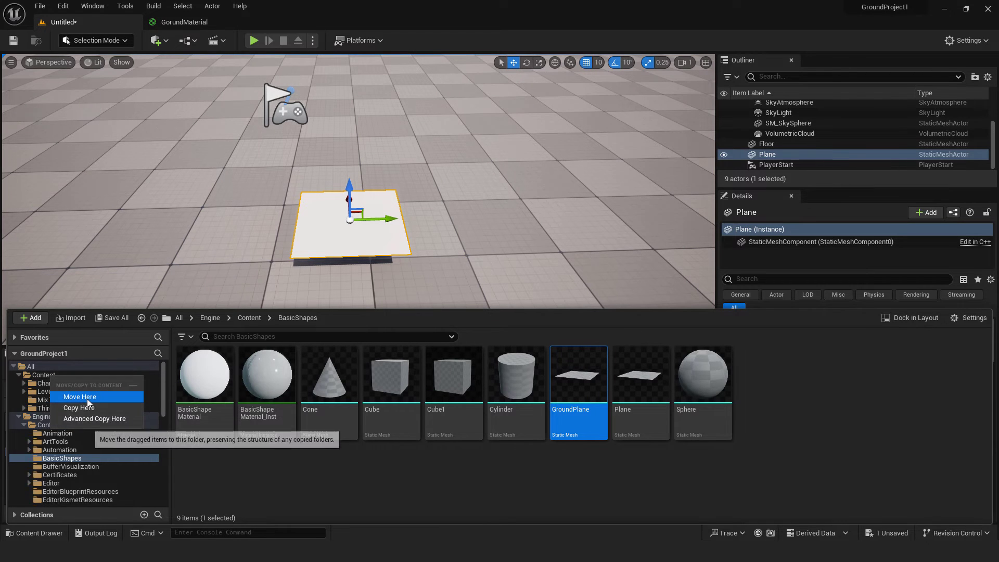
{"action": "left_click", "coordinate": [87, 396]}
{"action": "left_click", "coordinate": [48, 375]}
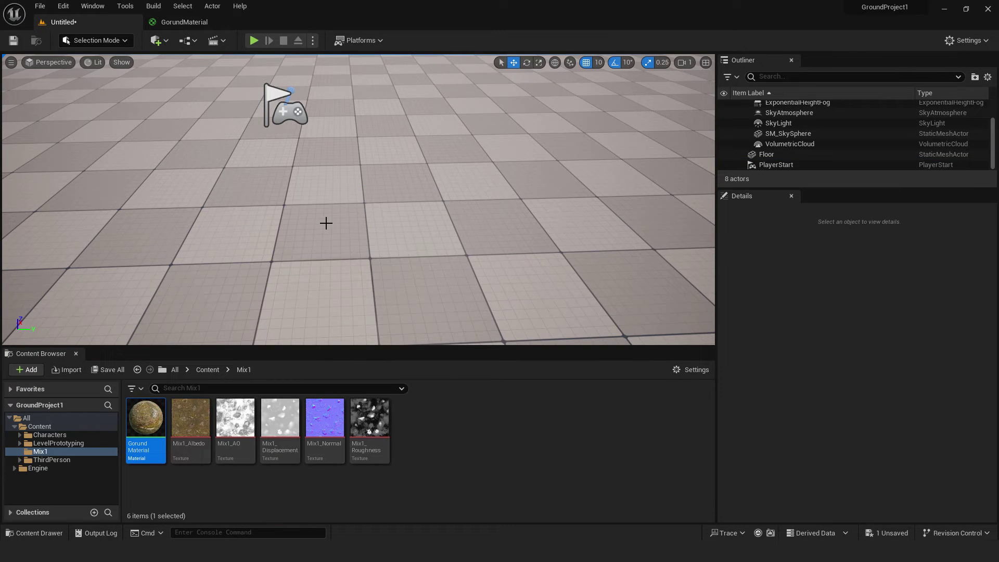
Step: Place the GroundPlane mesh from the Content folder into the level and frame it
{"action": "left_click", "coordinate": [39, 426]}
{"action": "left_click", "coordinate": [327, 431]}
{"action": "left_click_drag", "start_coordinate": [327, 430], "coordinate": [323, 212]}
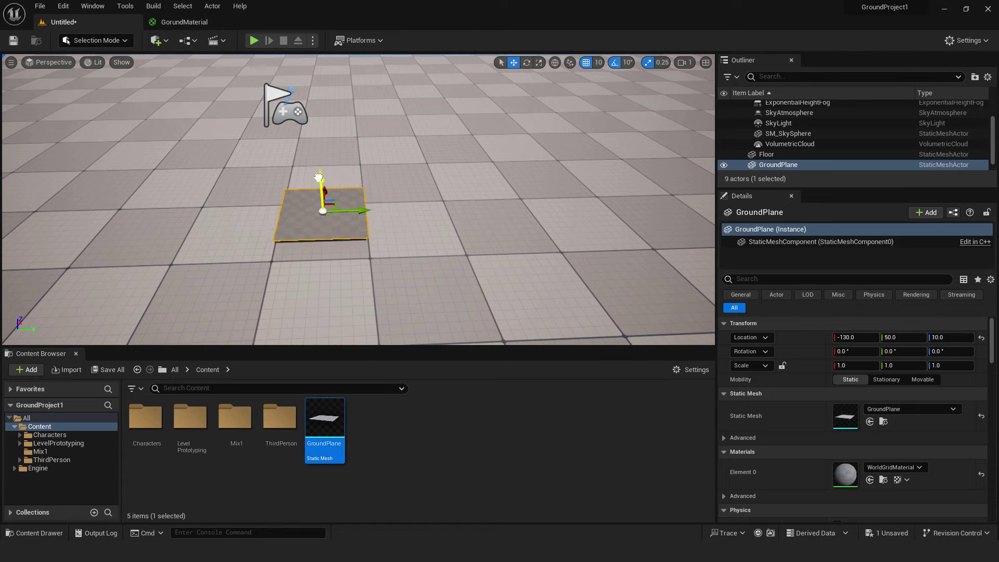
{"action": "key", "text": "f"}
Step: Apply GorundMaterial from the Mix1 folder to the GroundPlane
{"action": "double_click", "coordinate": [239, 424]}
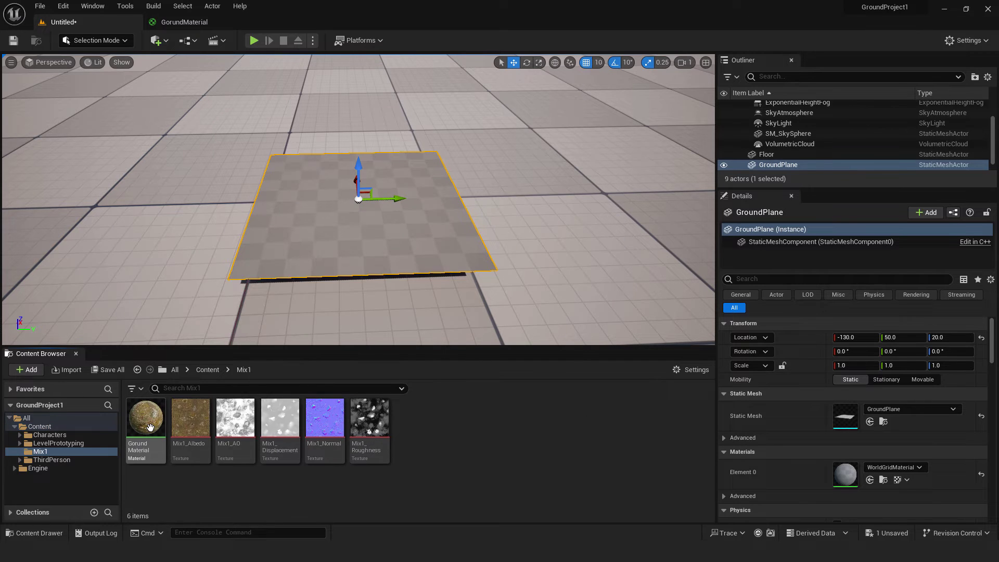
{"action": "left_click_drag", "start_coordinate": [146, 422], "coordinate": [335, 224]}
{"action": "left_click", "coordinate": [96, 39]}
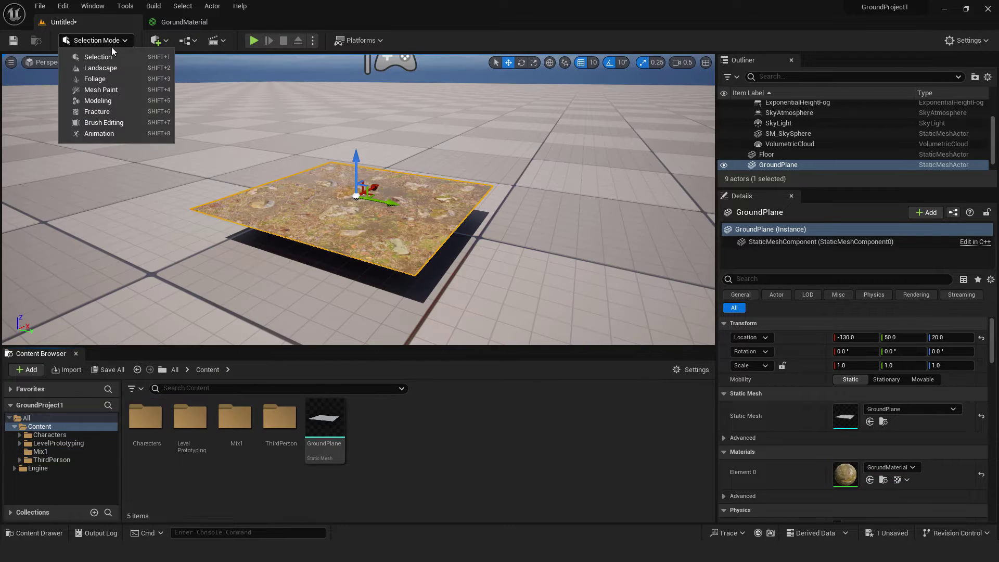
Step: In Modeling Mode, remesh the GroundPlane to 5000 target triangles and accept it
{"action": "left_click", "coordinate": [108, 101]}
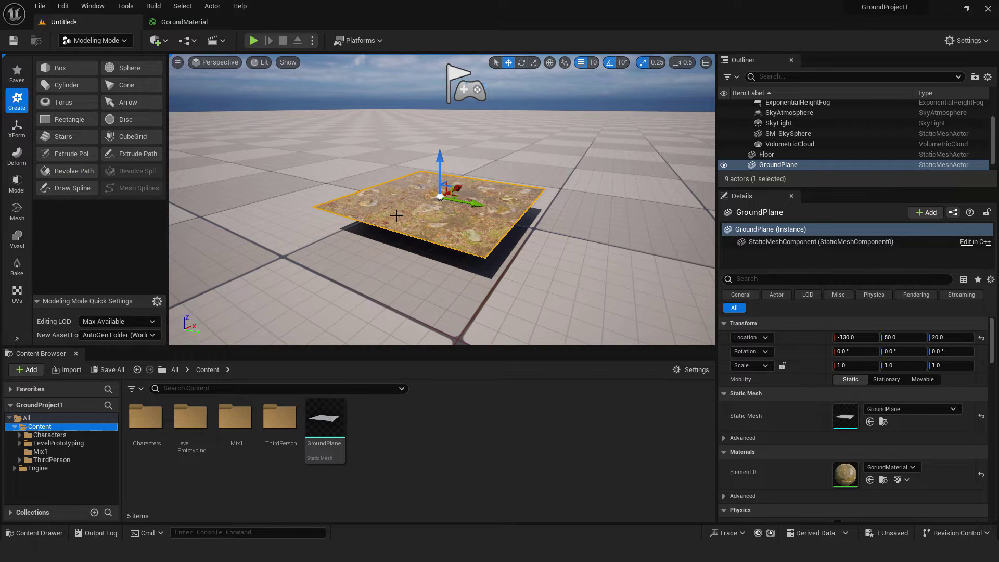
{"action": "left_click", "coordinate": [17, 210]}
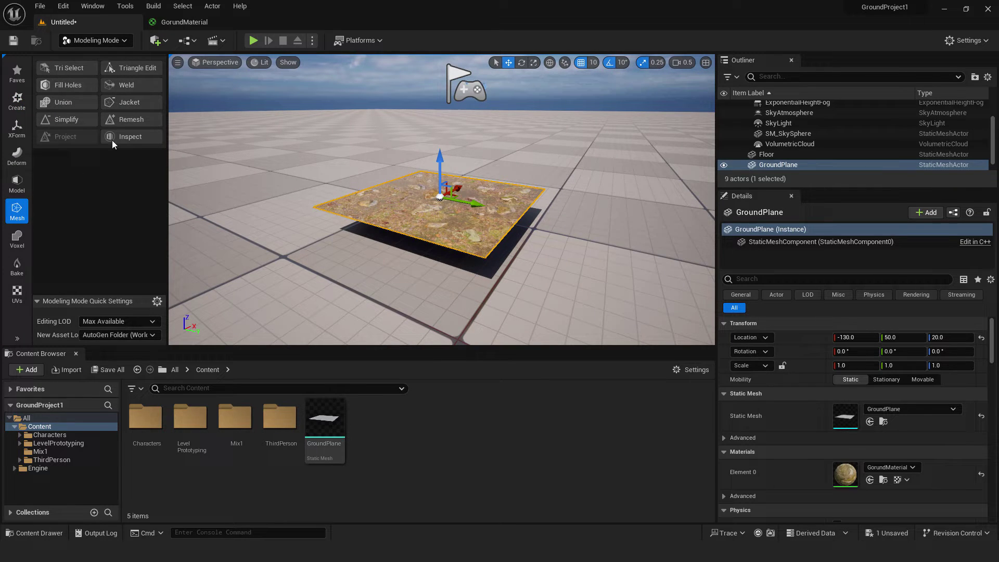
{"action": "left_click", "coordinate": [124, 122]}
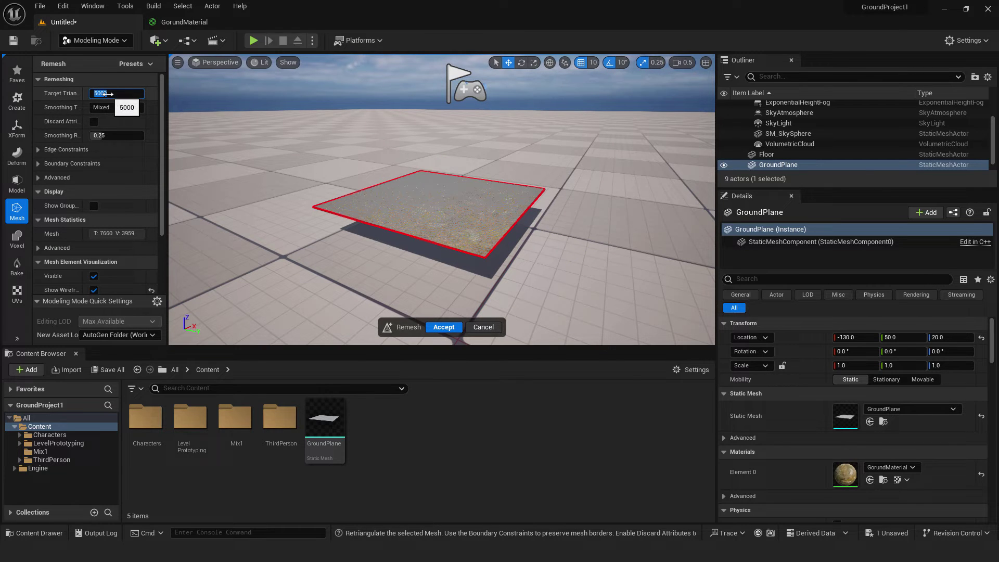
{"action": "left_click", "coordinate": [444, 328]}
{"action": "left_click", "coordinate": [17, 159]}
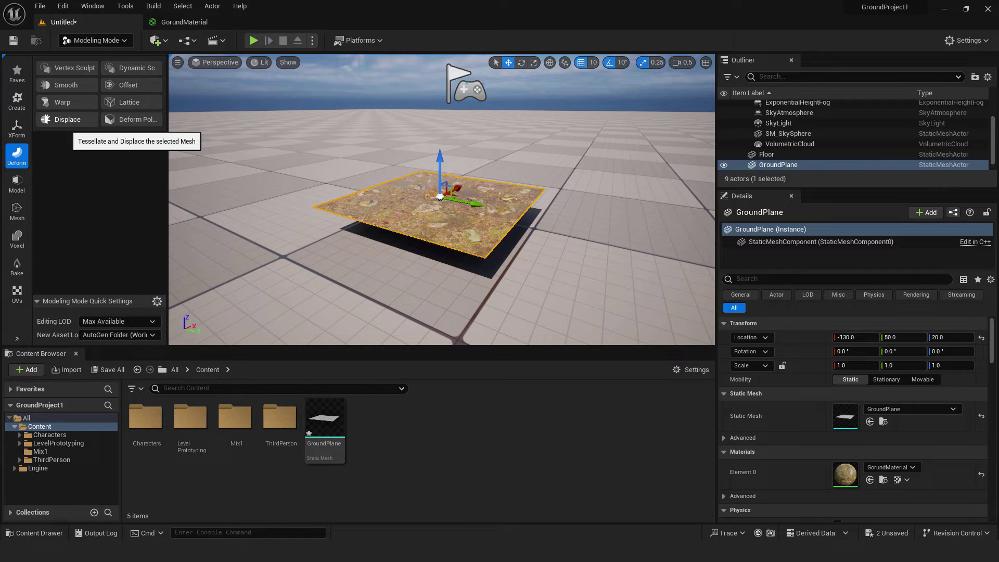
Step: Displace the GroundPlane using the Mix1_Displacement Texture2D map at intensity 6.0
{"action": "left_click", "coordinate": [67, 121]}
{"action": "left_click", "coordinate": [115, 105]}
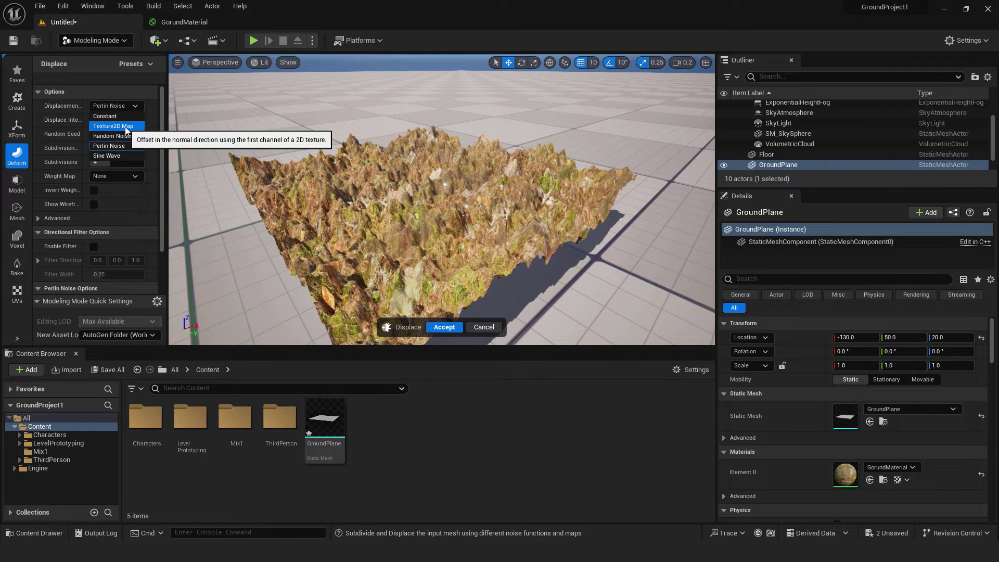
{"action": "left_click", "coordinate": [125, 127]}
{"action": "double_click", "coordinate": [236, 421]}
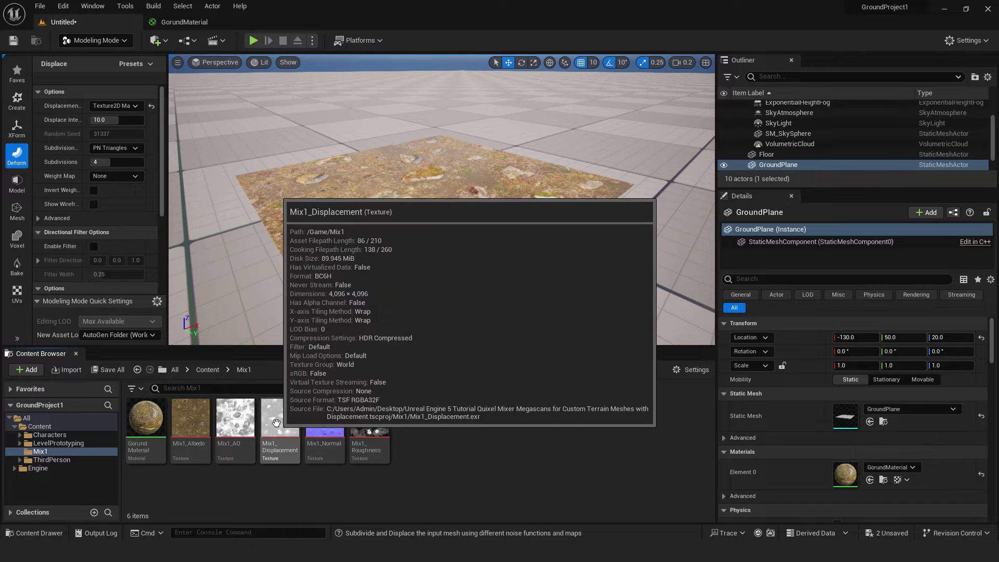
{"action": "scroll", "coordinate": [149, 120], "scroll_direction": "down", "scroll_amount": 3}
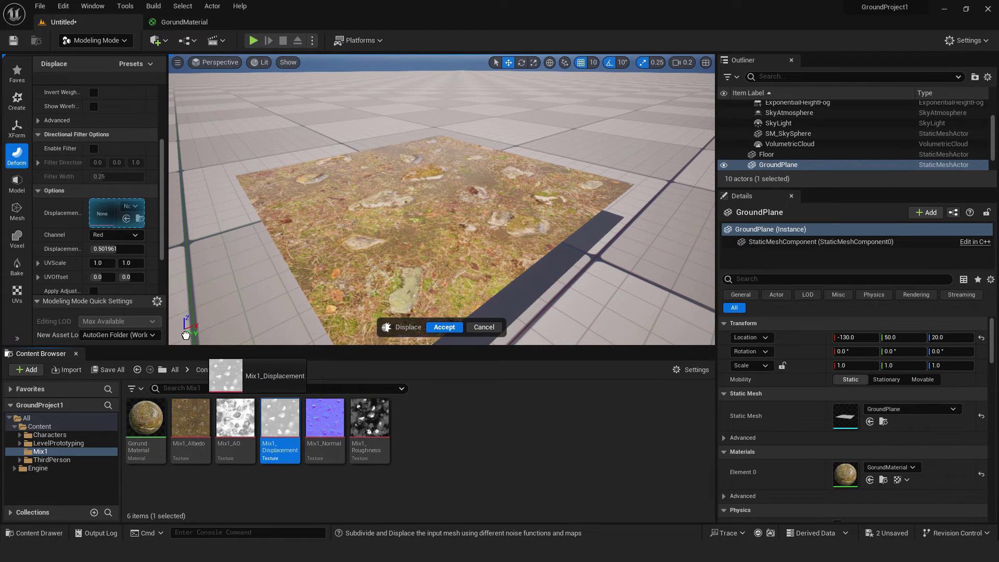
{"action": "left_click_drag", "start_coordinate": [101, 216], "coordinate": [101, 217]}
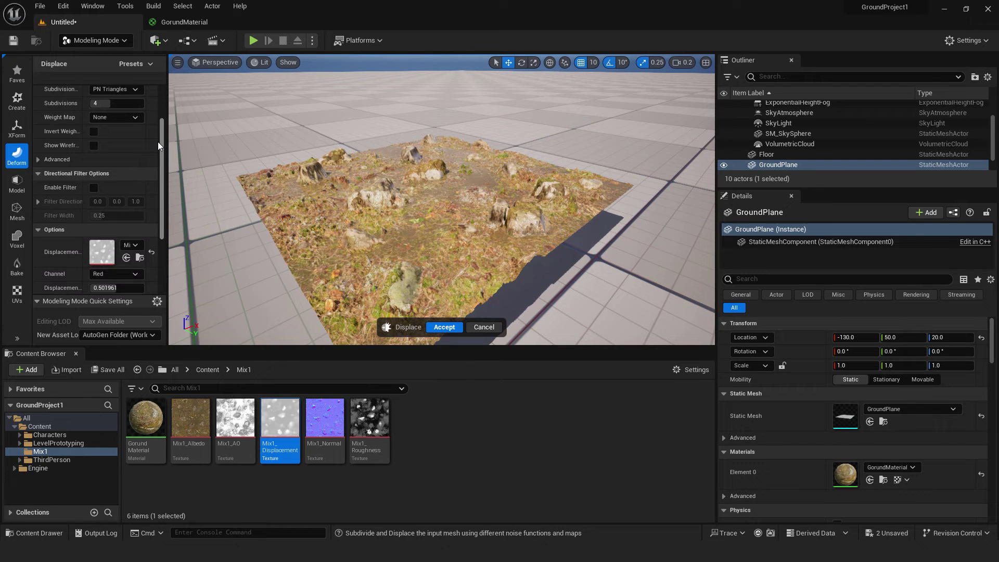
{"action": "left_click_drag", "start_coordinate": [161, 166], "coordinate": [158, 109]}
{"action": "type", "text": "6"}
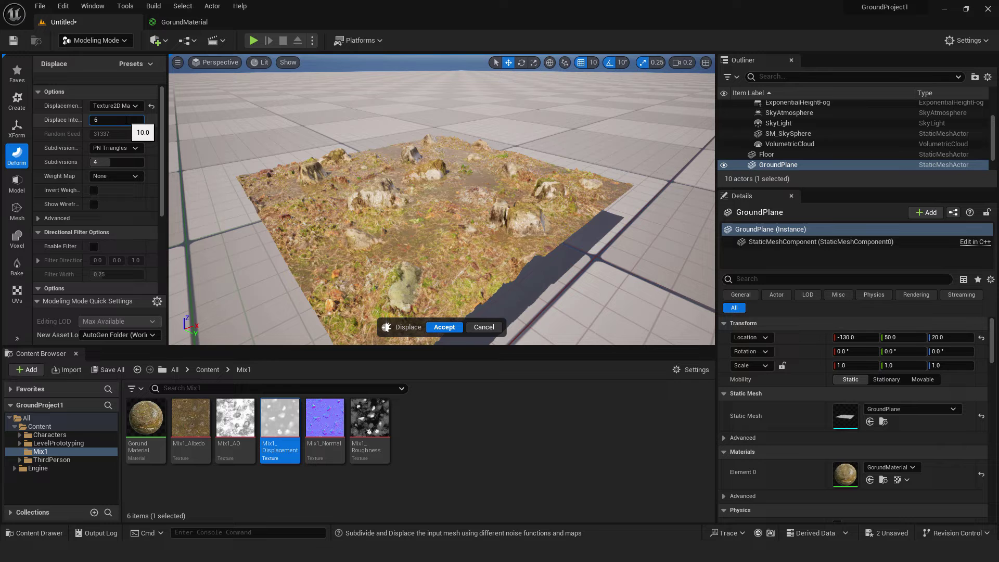
{"action": "key", "text": "Return"}
{"action": "scroll", "coordinate": [407, 203], "scroll_direction": "up", "scroll_amount": 3}
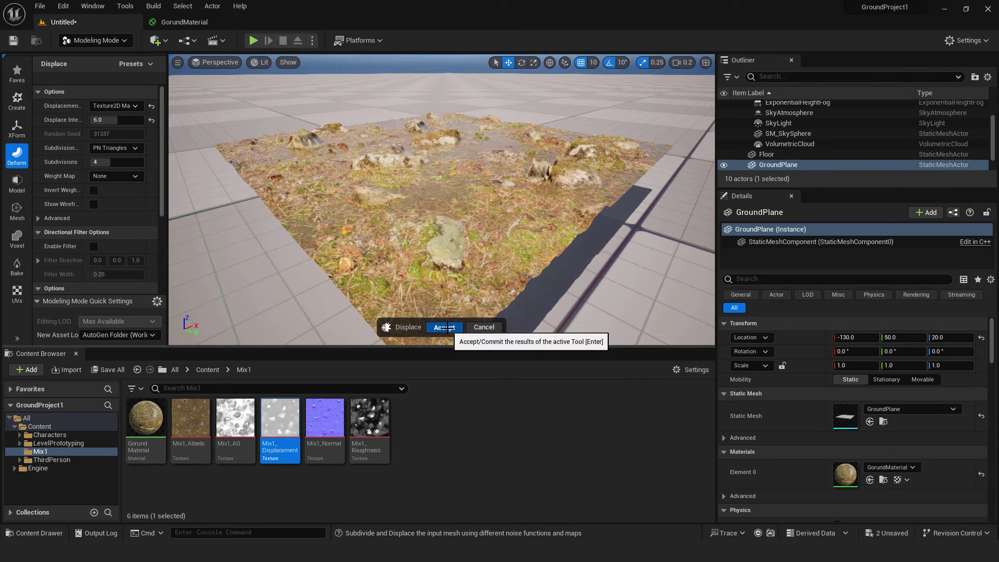
Step: Accept the displacement, return to Selection Mode, and lower the GroundPlane to Z 0
{"action": "left_click", "coordinate": [444, 327]}
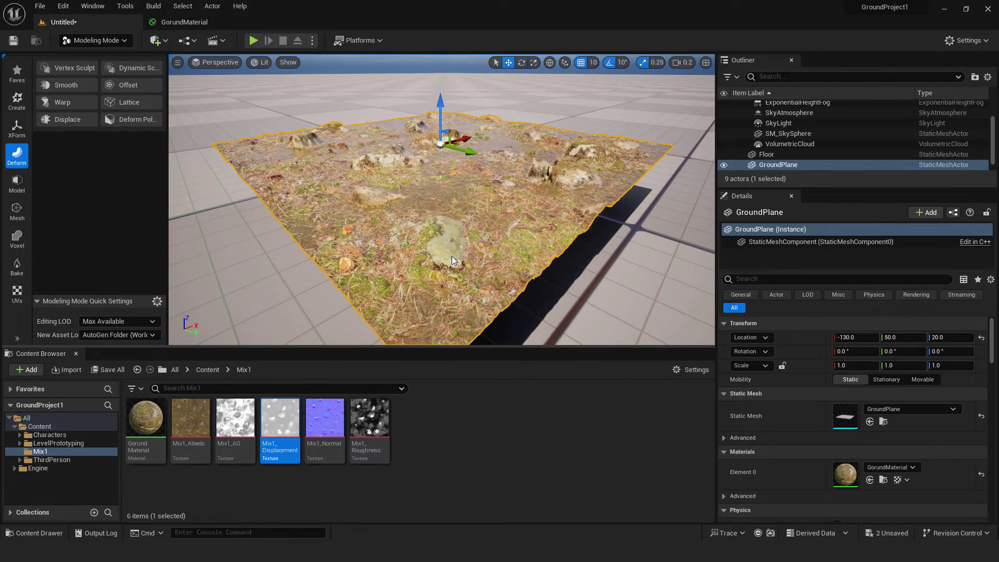
{"action": "left_click", "coordinate": [95, 40]}
{"action": "left_click", "coordinate": [118, 54]}
{"action": "left_click_drag", "start_coordinate": [129, 67], "coordinate": [129, 109]}
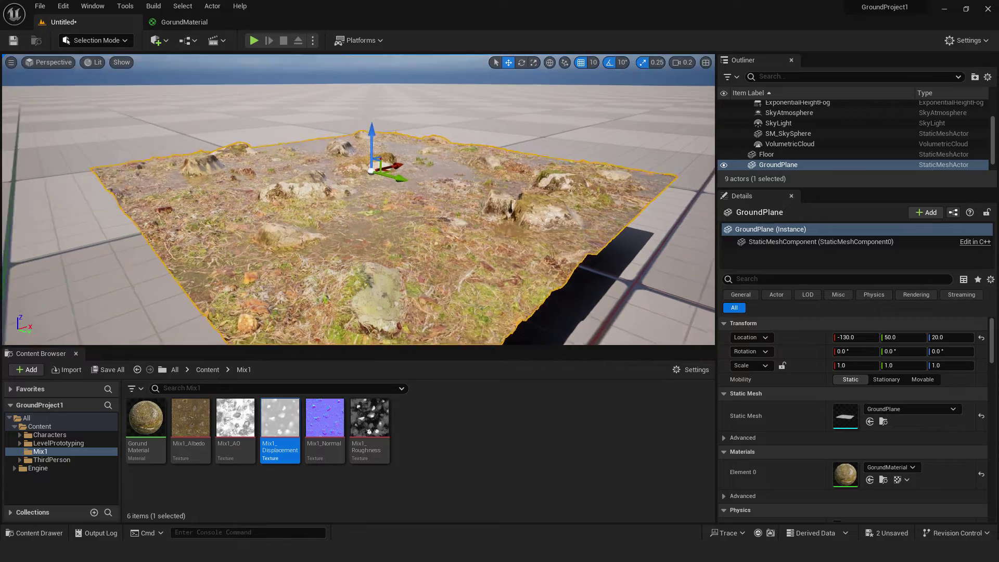
{"action": "key", "text": "End"}
Step: Play-test walking on the ground, then scale the GroundPlane uniformly to 7
{"action": "right_click", "coordinate": [425, 223]}
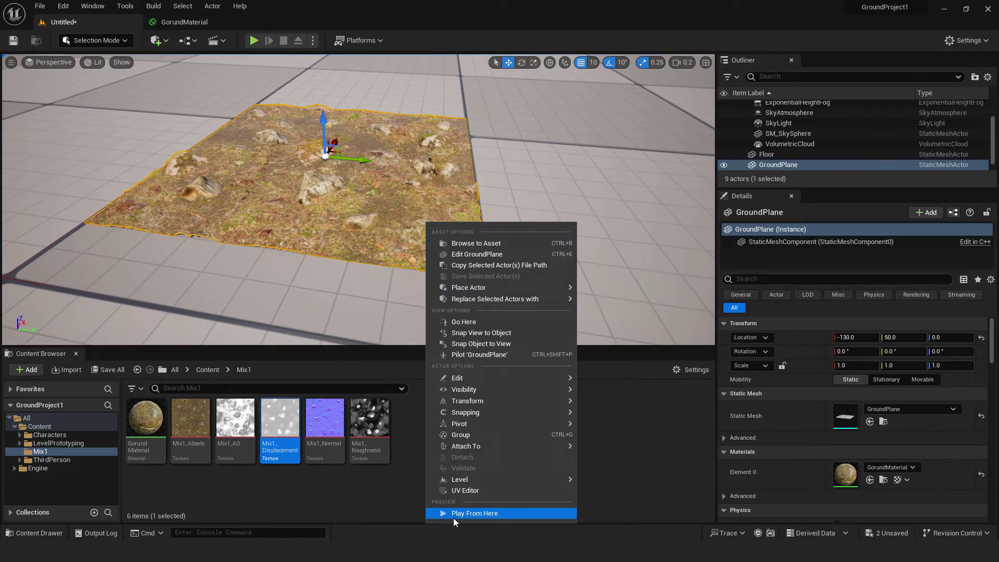
{"action": "left_click", "coordinate": [459, 513]}
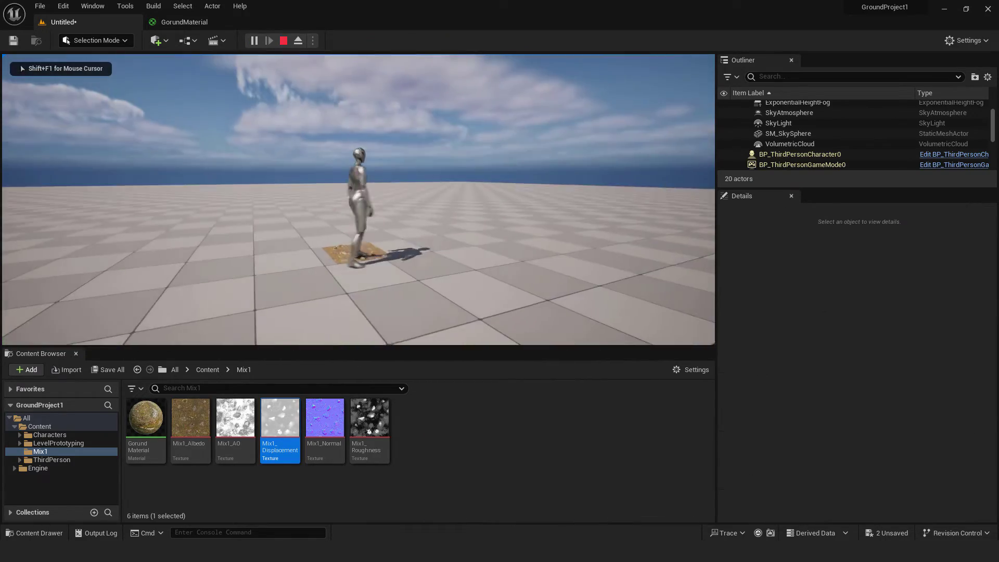
{"action": "key", "text": "w"}
{"action": "key", "text": "Escape"}
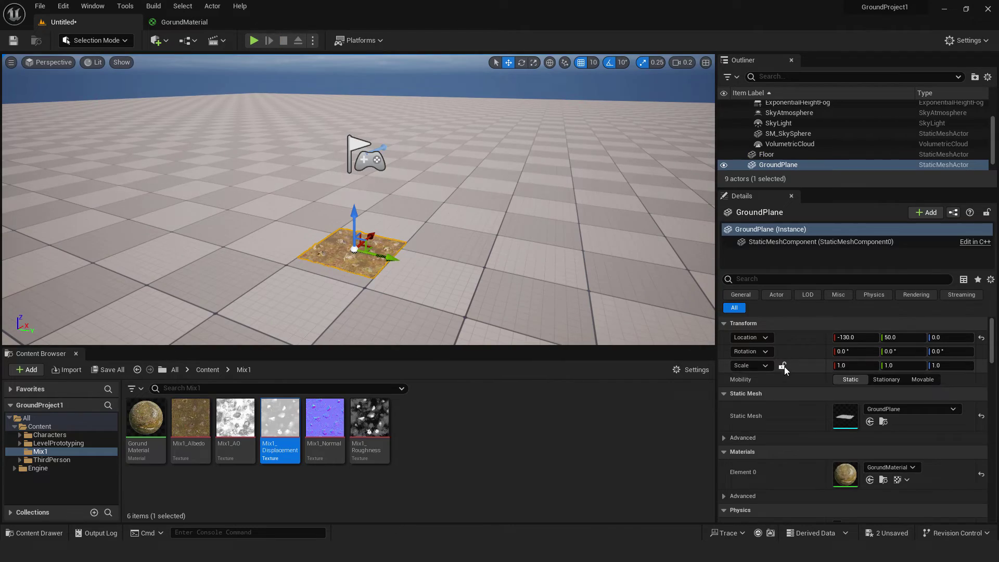
{"action": "left_click", "coordinate": [852, 365]}
{"action": "type", "text": "7"}
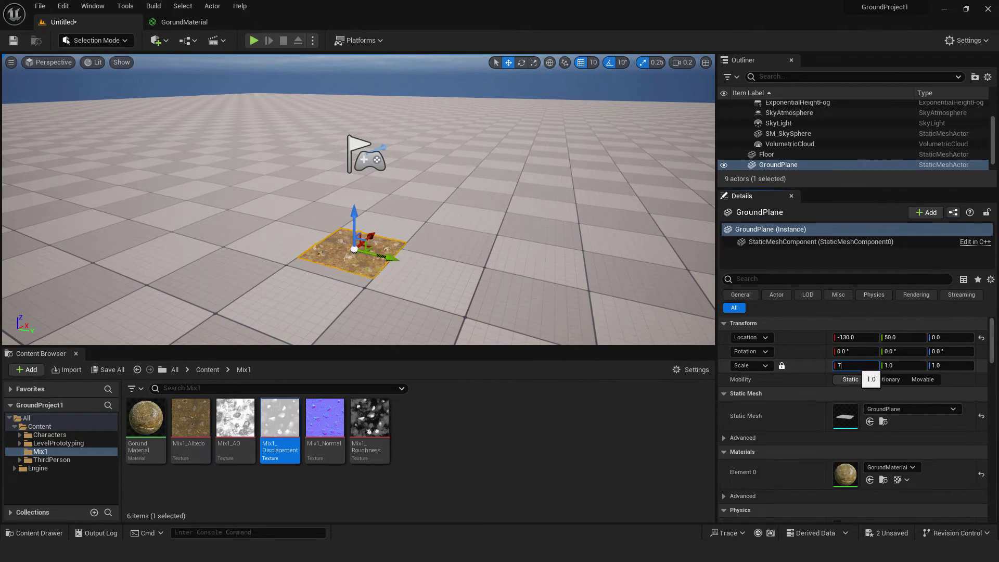
{"action": "key", "text": "Return"}
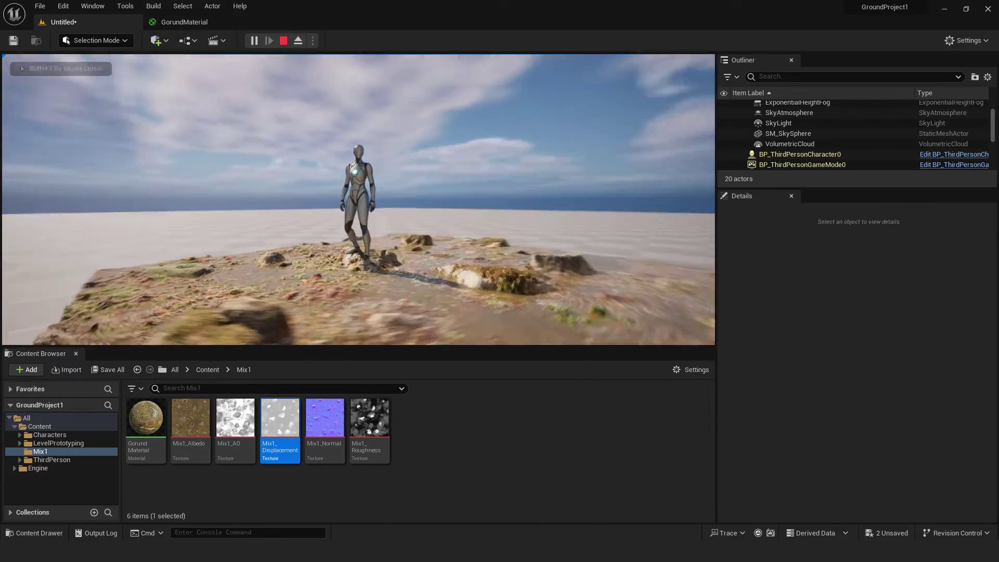
Step: Alt-drag duplicates of the GroundPlane to tile the level, the first copy at Y -650
{"action": "key", "text": "Escape"}
{"action": "mouse_move", "coordinate": [367, 215]}
{"action": "left_mouse_down", "text": "alt"}
{"action": "mouse_move", "coordinate": [518, 158]}
{"action": "mouse_move", "coordinate": [558, 157]}
{"action": "left_mouse_up", "text": "alt"}
{"action": "key", "text": "f"}
{"action": "scroll", "coordinate": [575, 171], "scroll_direction": "down", "scroll_amount": 2}
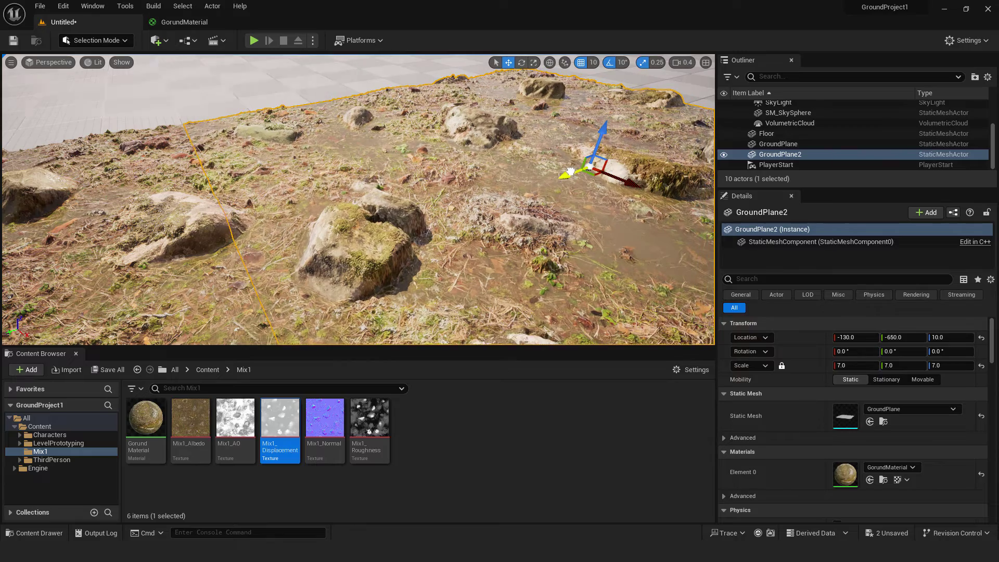
{"action": "scroll", "coordinate": [570, 171], "scroll_direction": "down", "scroll_amount": 5}
{"action": "left_click", "coordinate": [375, 235], "text": "ctrl"}
{"action": "mouse_move", "coordinate": [367, 157]}
{"action": "left_mouse_down", "text": "alt"}
{"action": "mouse_move", "coordinate": [561, 143]}
{"action": "mouse_move", "coordinate": [436, 145]}
{"action": "left_mouse_up", "text": "alt"}
{"action": "left_click", "coordinate": [607, 190]}
{"action": "scroll", "coordinate": [522, 160], "scroll_direction": "up", "scroll_amount": 5}
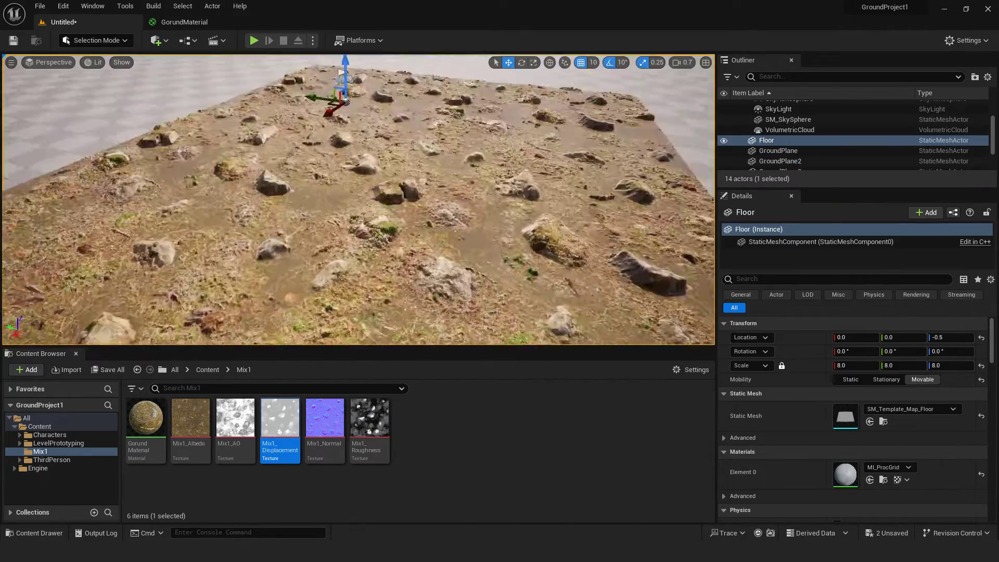
{"action": "scroll", "coordinate": [606, 183], "scroll_direction": "down", "scroll_amount": 3}
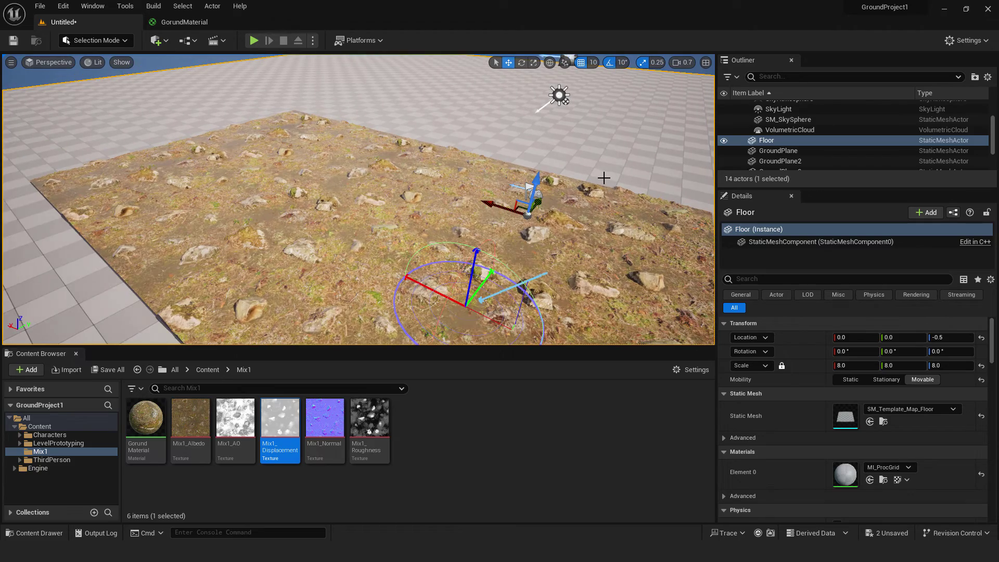
Step: Rotate the sun to a new angle over the ground with Ctrl+L
{"action": "key", "text": "ctrl+l"}
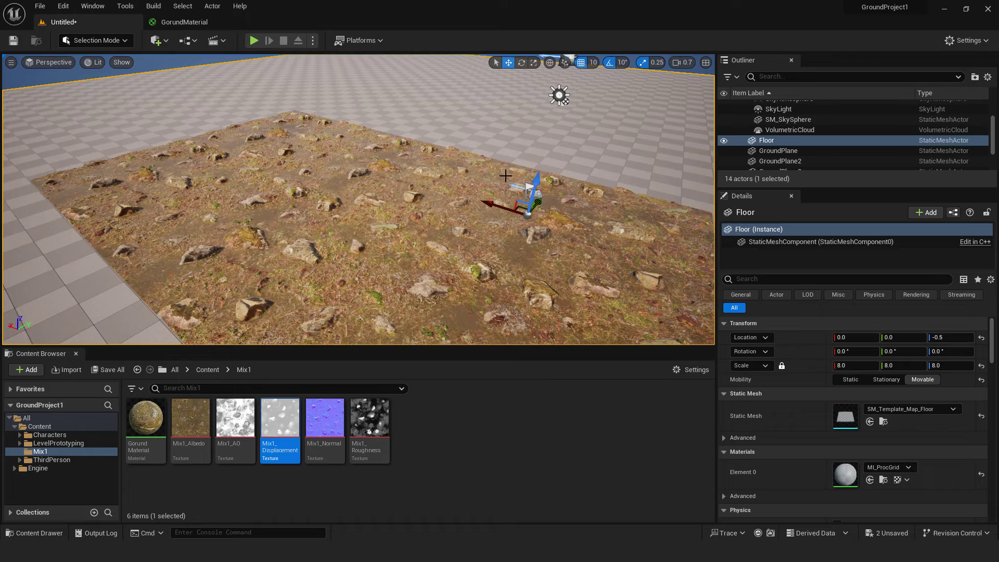
{"action": "key", "text": "ctrl+l"}
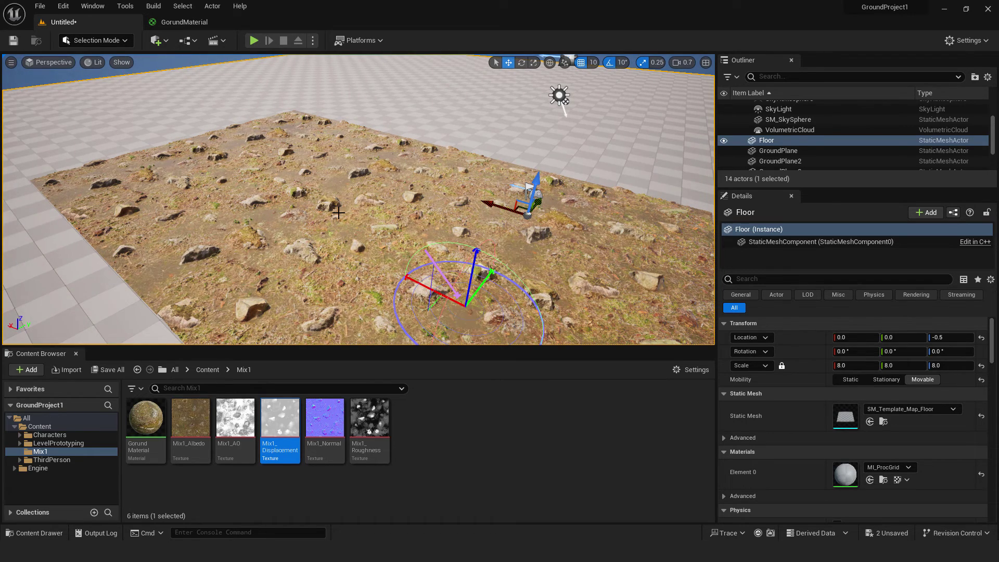
{"action": "right_click", "coordinate": [338, 213]}
Step: Start Play From Here, capture the mouse, and make the game fullscreen with F11
{"action": "left_click", "coordinate": [355, 508]}
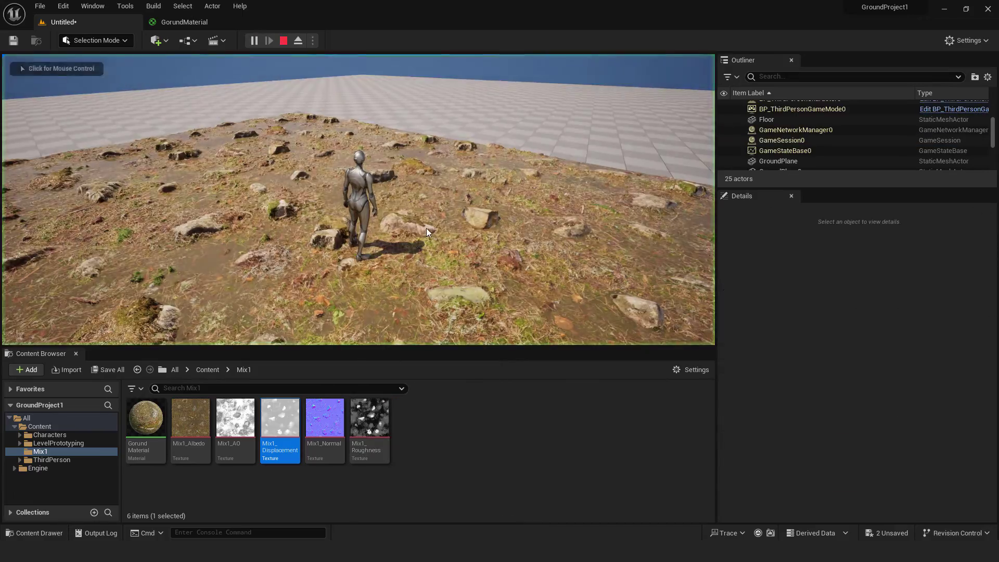
{"action": "left_click", "coordinate": [426, 228]}
{"action": "key", "text": "F11"}
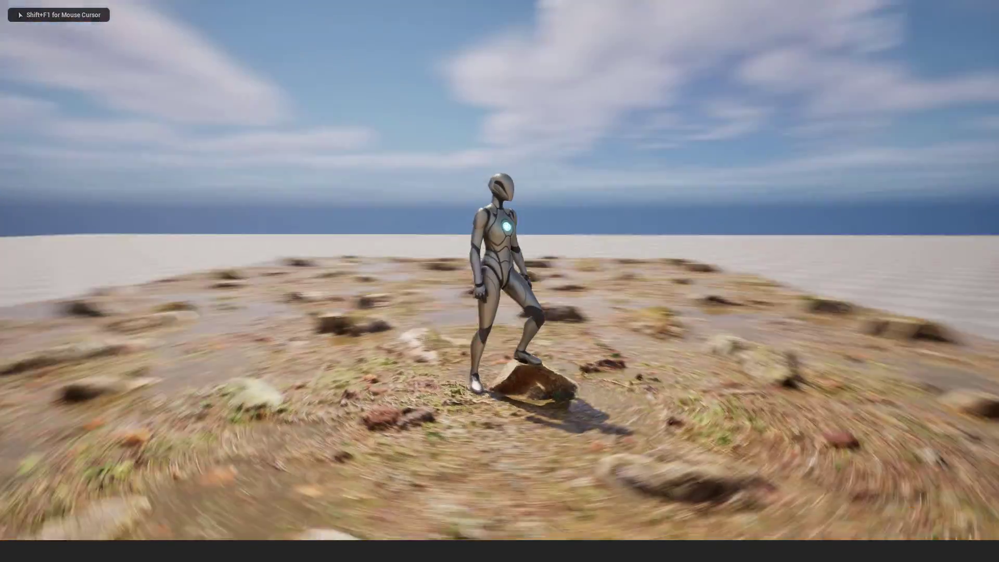